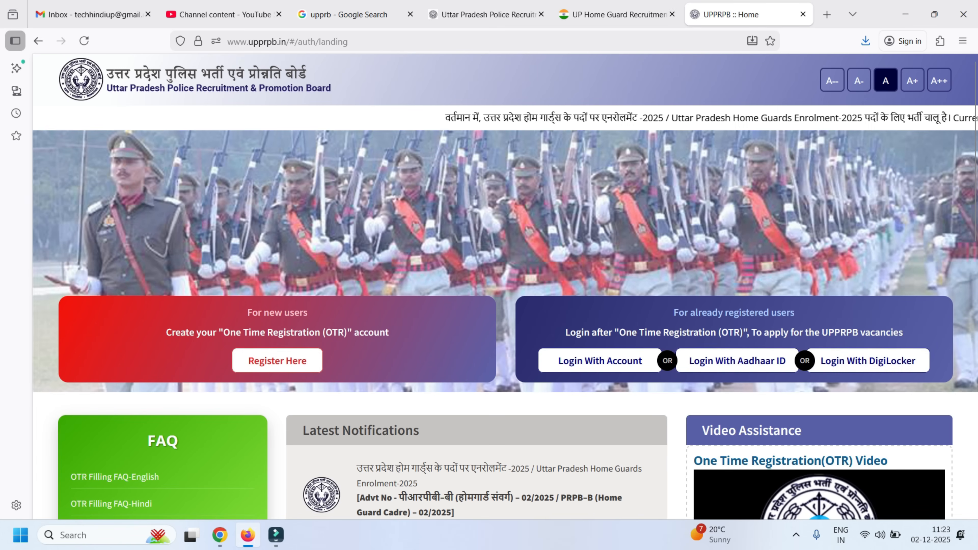
# Step: Look over the landing page's latest notifications and open the new-user One Time Registration (OTR) option
pyautogui.scroll(-3, 505, 287)
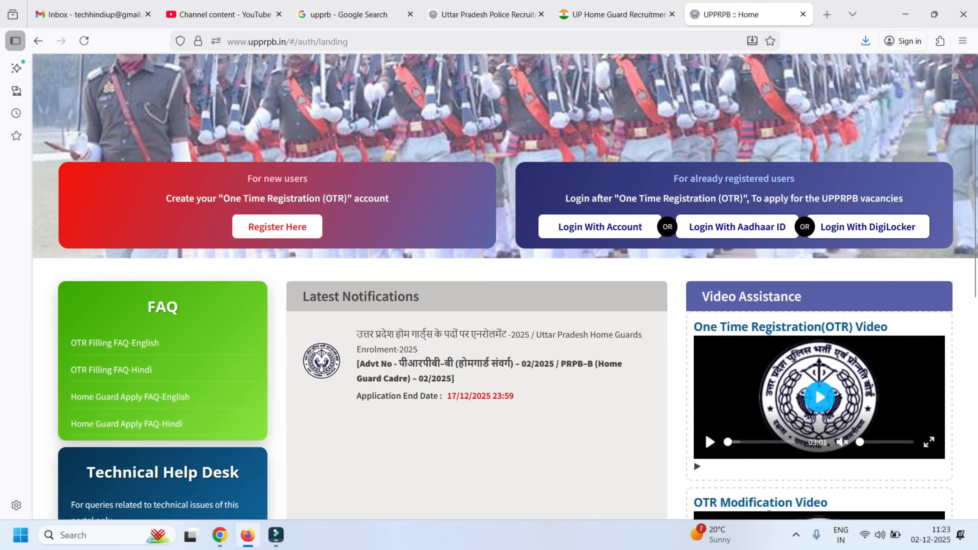
pyautogui.scroll(3, 504, 286)
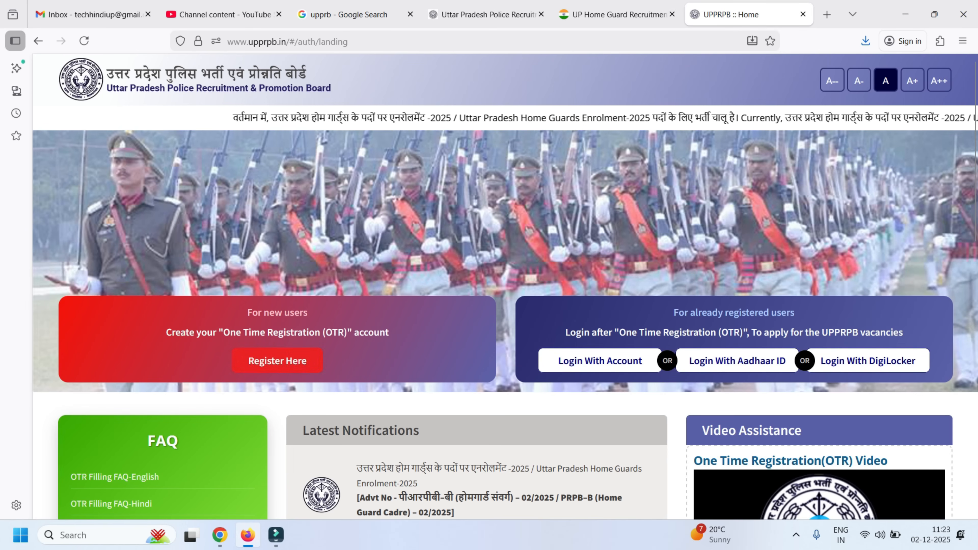
pyautogui.click(278, 360)
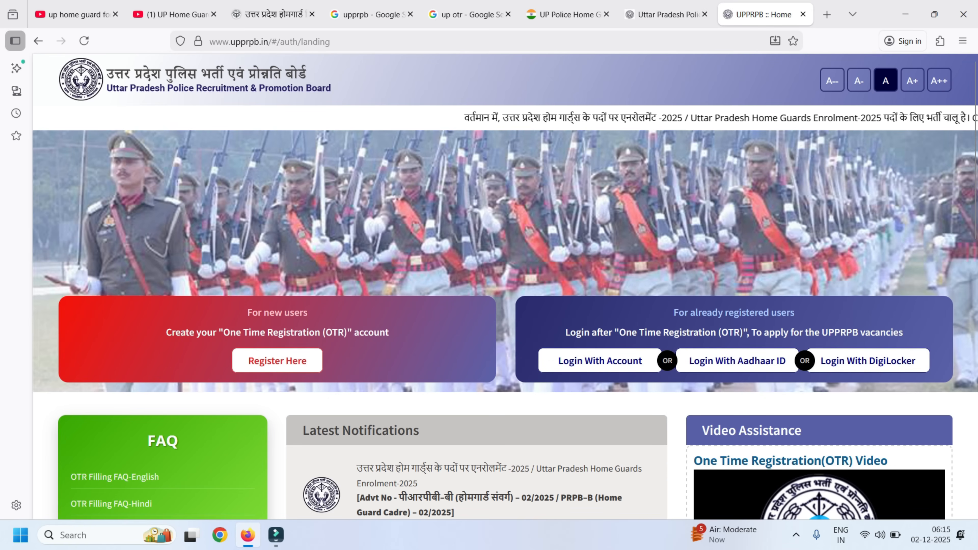
# Step: Log in to the registered account, sending the OTP to the phone and submitting the verification code in the two-factor authentication field
pyautogui.click(599, 361)
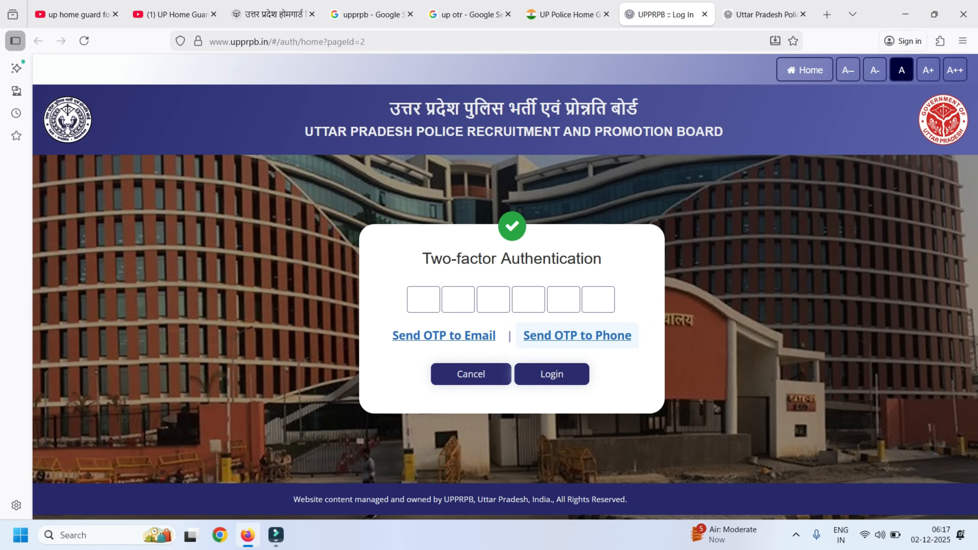
pyautogui.click(577, 335)
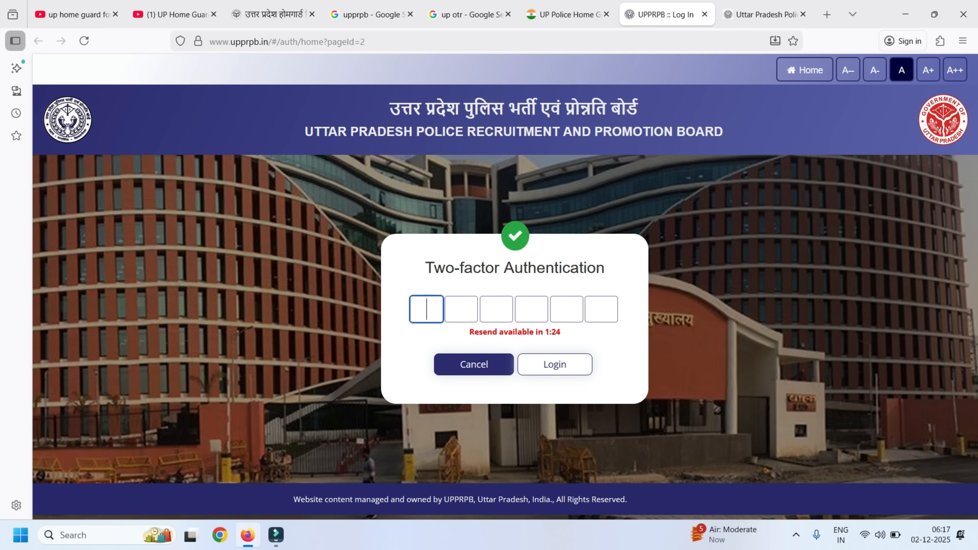
pyautogui.press('Return')
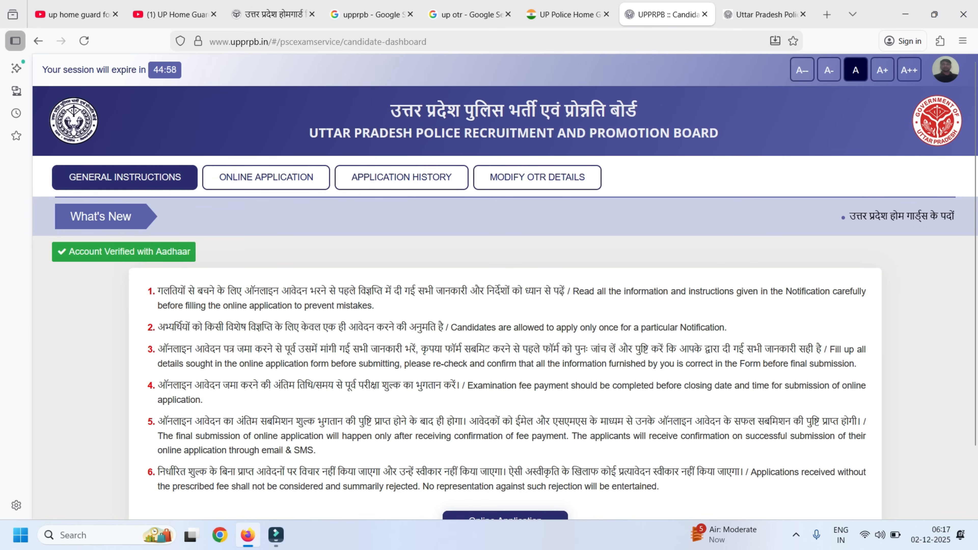
# Step: Go to the online application, declare not being currently debarred by UPPRPB, and apply for Uttar Pradesh Home Guards Enrolment-2025
pyautogui.scroll(-2, 504, 285)
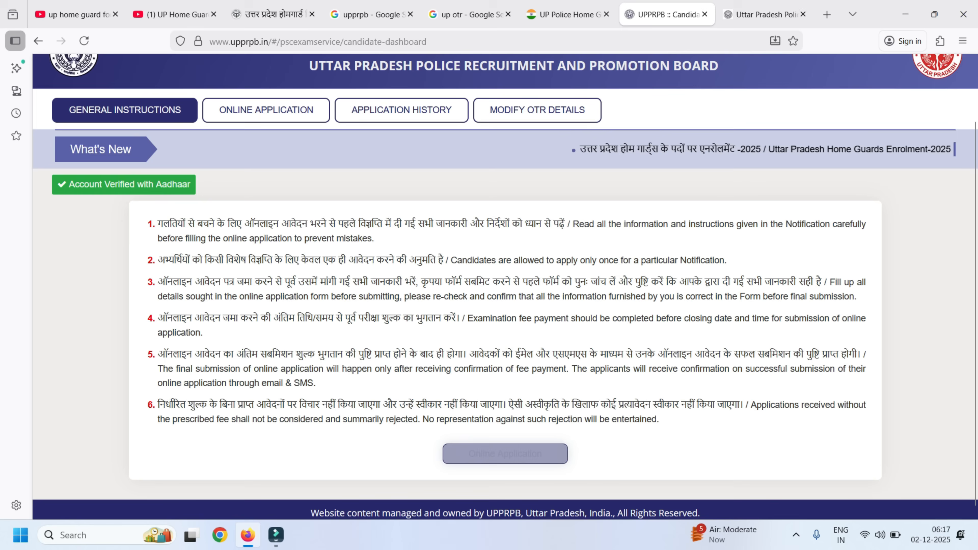
pyautogui.click(505, 453)
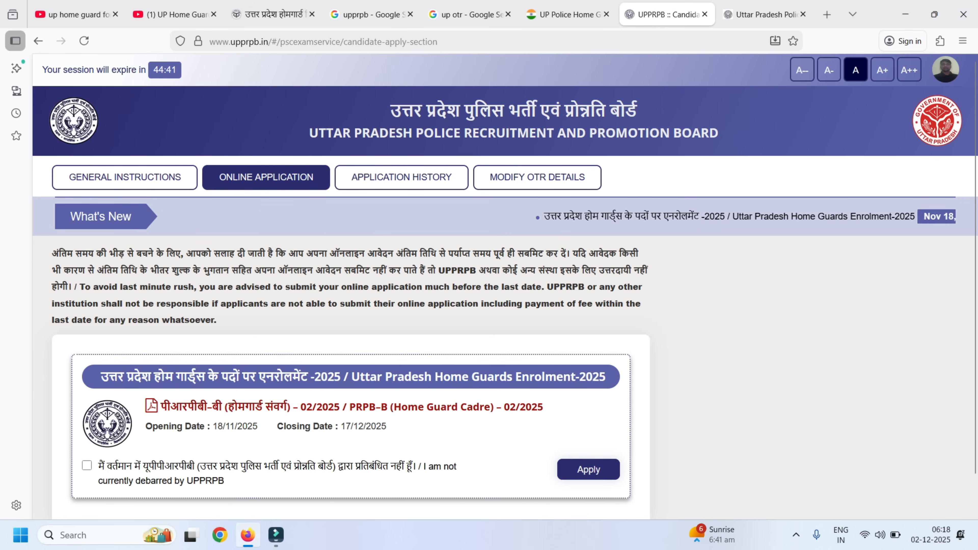
pyautogui.click(86, 465)
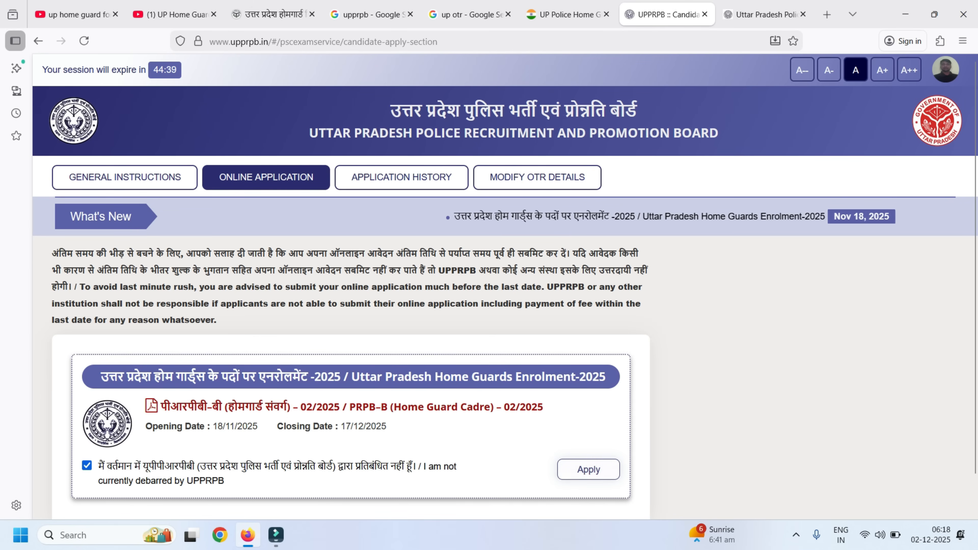
pyautogui.click(588, 469)
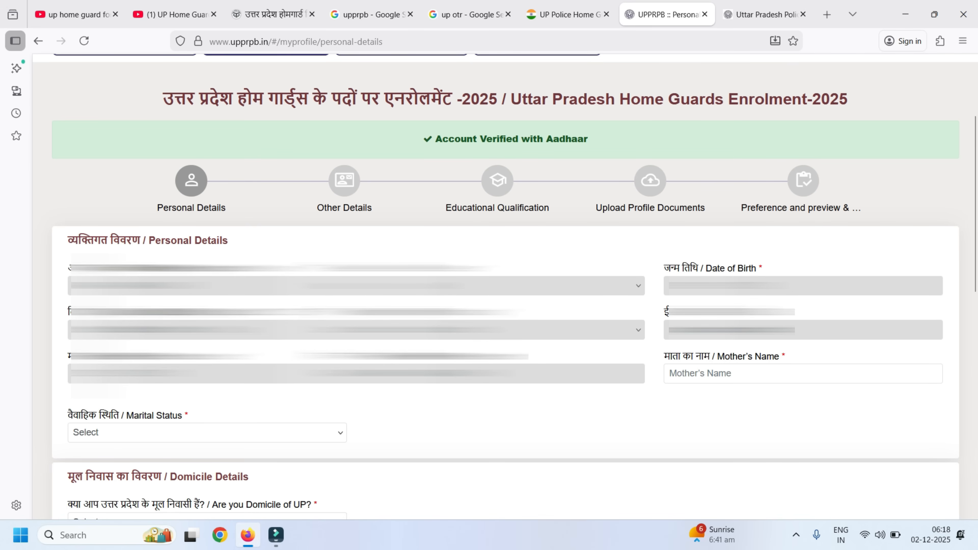
# Step: Look at the marital status choices in the Personal Details section
pyautogui.click(207, 432)
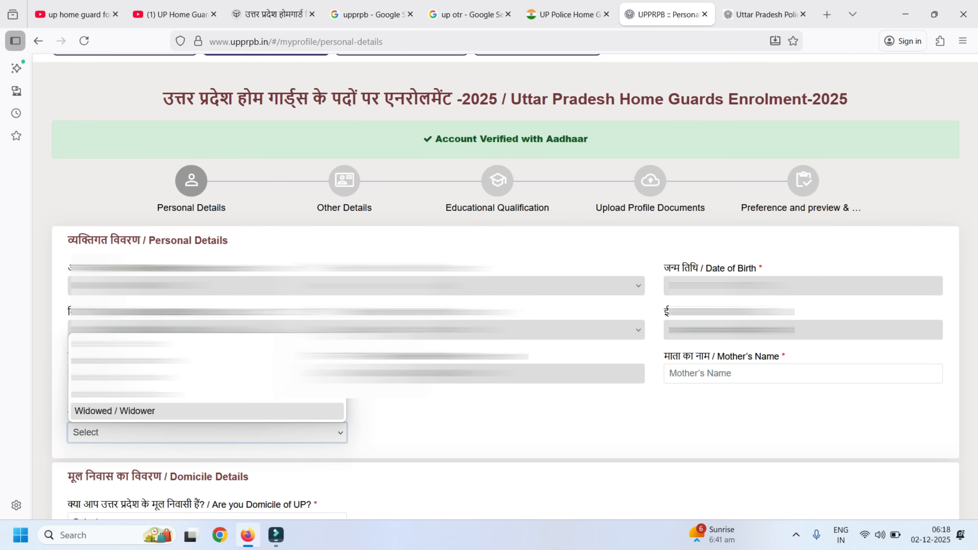
pyautogui.click(207, 433)
# Step: Answer Yes to being a domicile of UP and set the domicile certificate issuing district to Kanpur Dehat
pyautogui.scroll(-6, 505, 289)
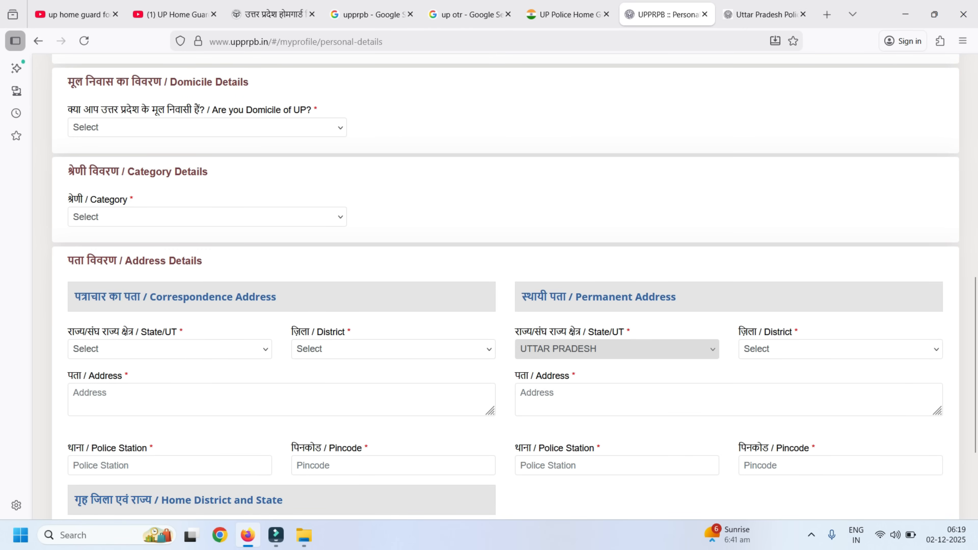
pyautogui.click(207, 127)
pyautogui.click(207, 165)
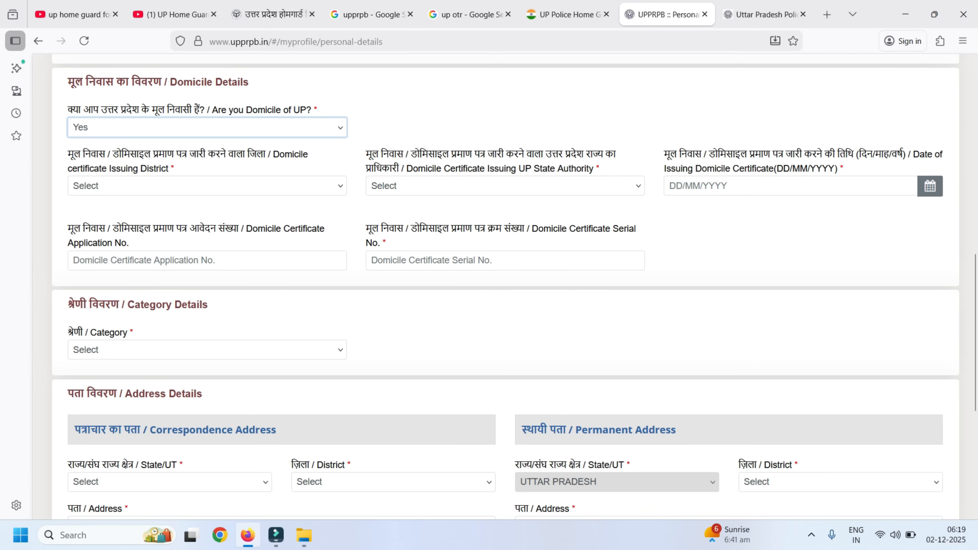
pyautogui.click(207, 185)
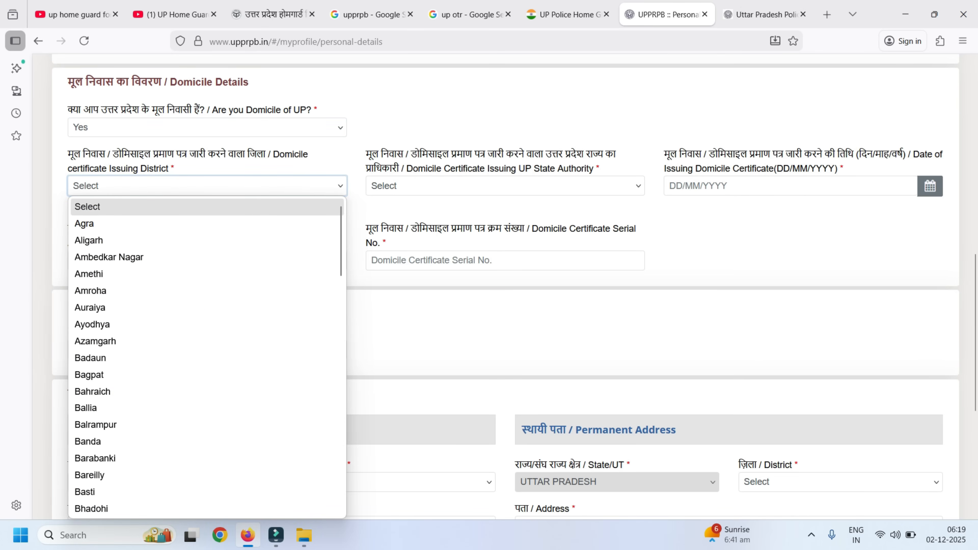
pyautogui.scroll(-4, 207, 373)
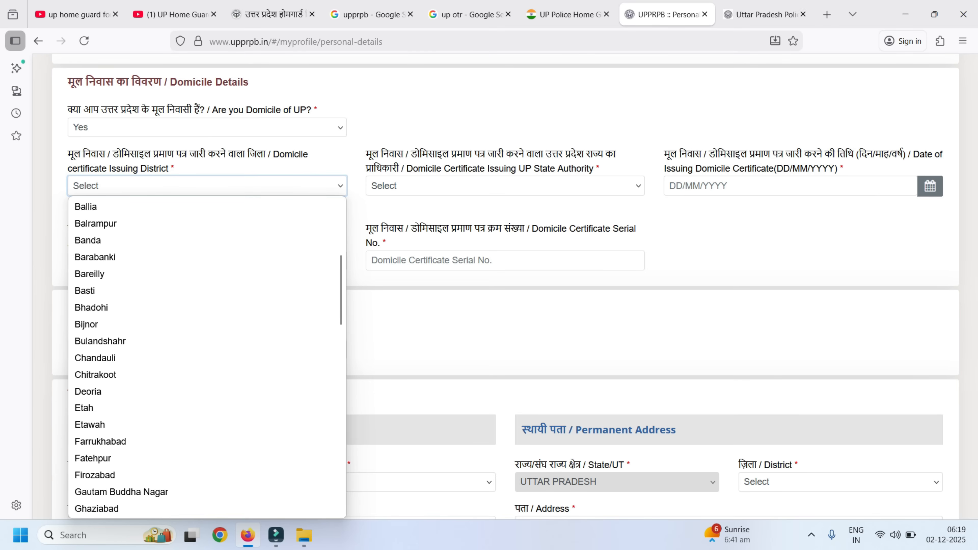
pyautogui.scroll(-4, 207, 273)
pyautogui.scroll(-3, 207, 308)
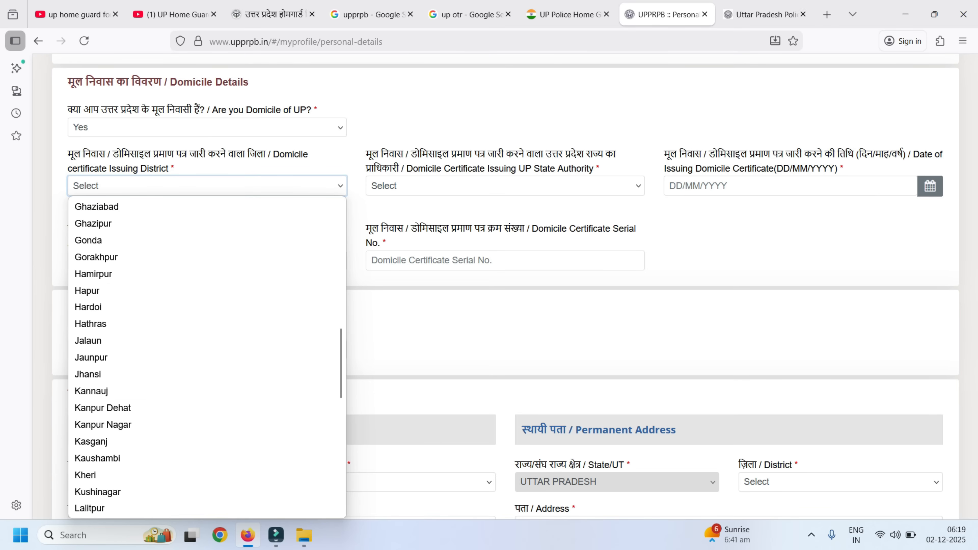
pyautogui.click(154, 424)
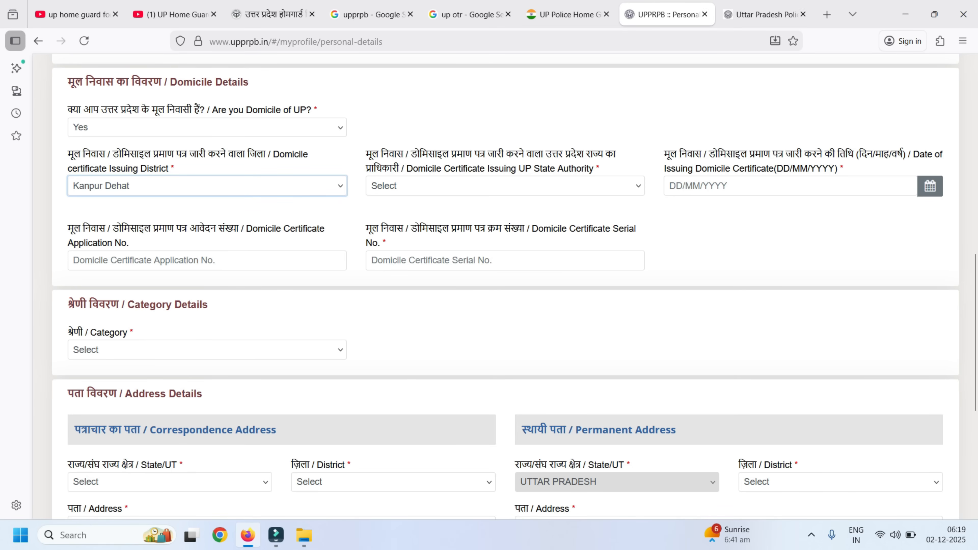
# Step: Review the available issuing authorities for the domicile certificate, from ADM to Tehsildar
pyautogui.click(505, 186)
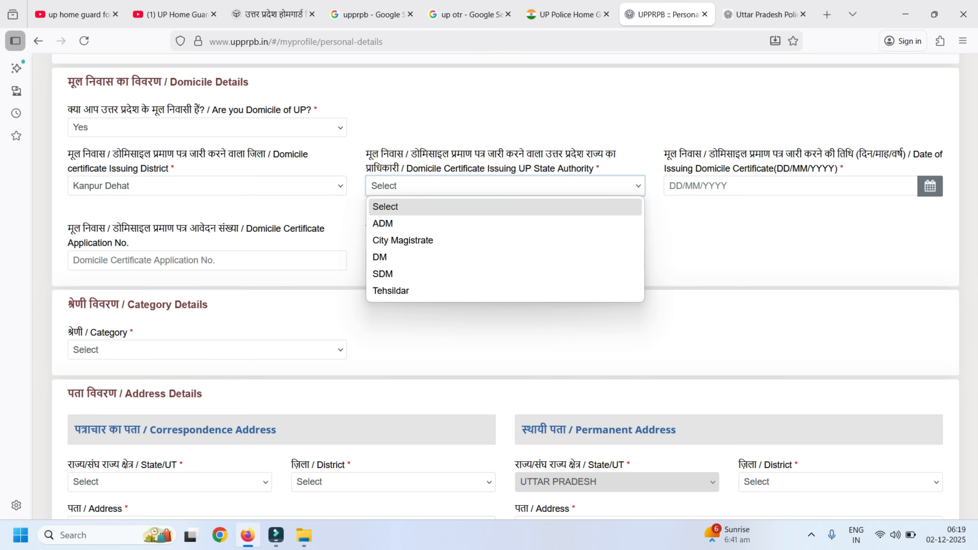
pyautogui.press('Down')
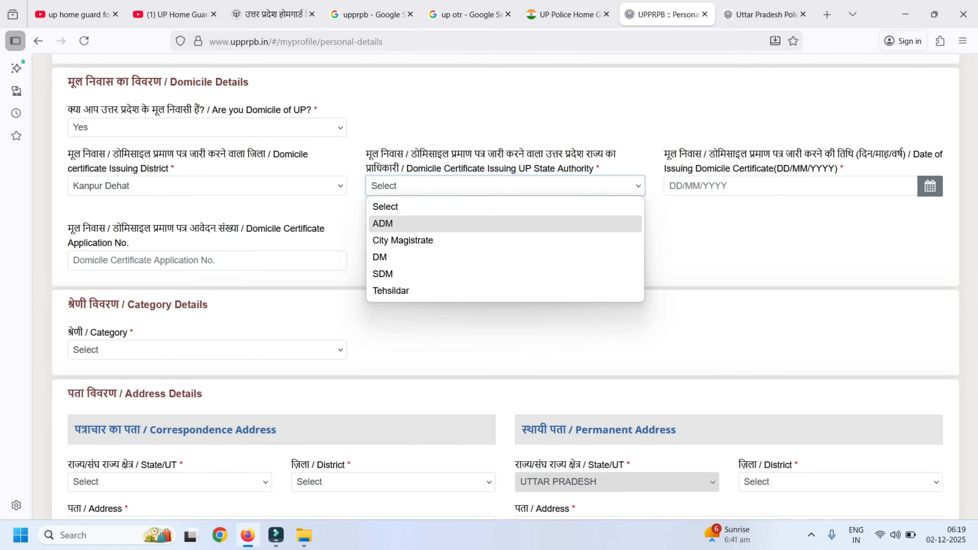
pyautogui.press('Down')
pyautogui.press('Down')
pyautogui.press('Down')
pyautogui.press('Down')
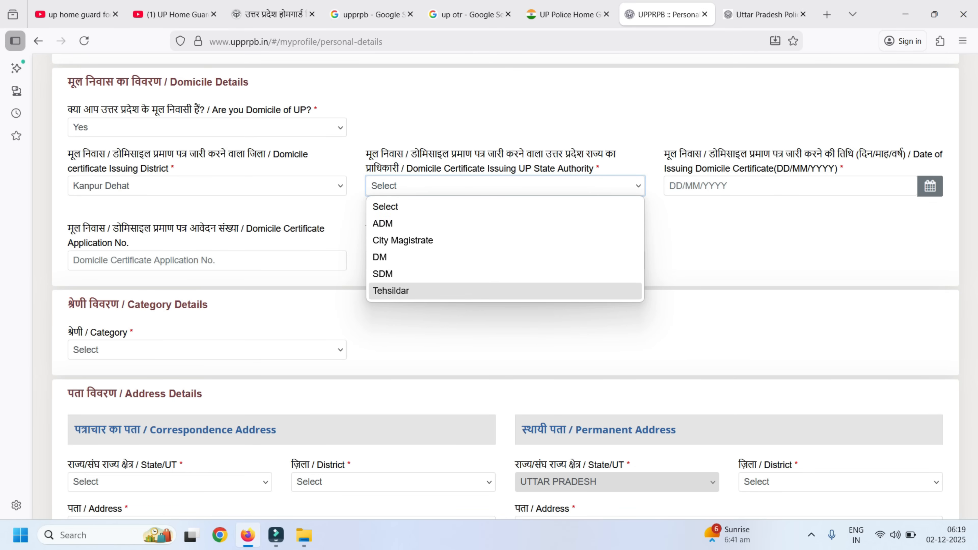
pyautogui.press('Up')
pyautogui.press('Up')
pyautogui.press('Up')
pyautogui.press('Down')
pyautogui.press('Up')
pyautogui.press('Down')
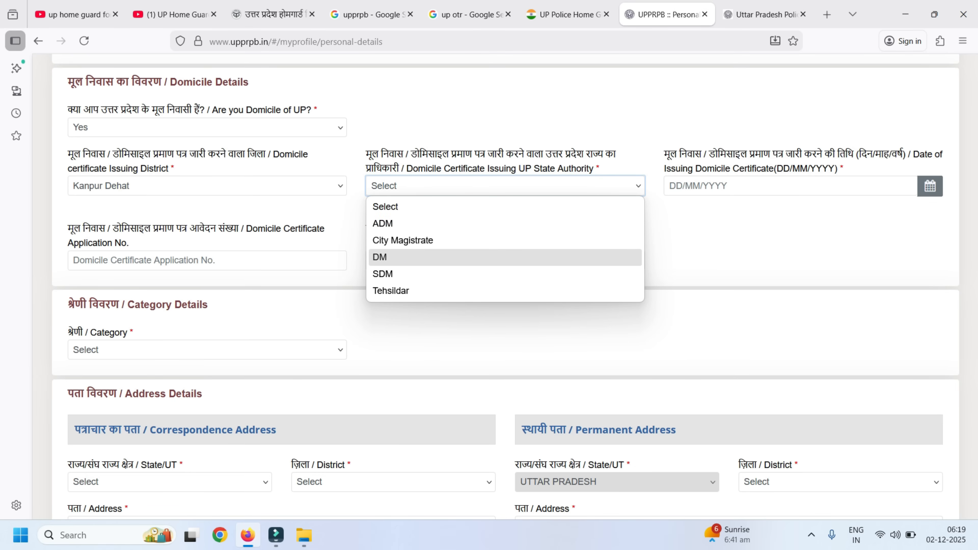
pyautogui.press('Escape')
pyautogui.click(504, 331)
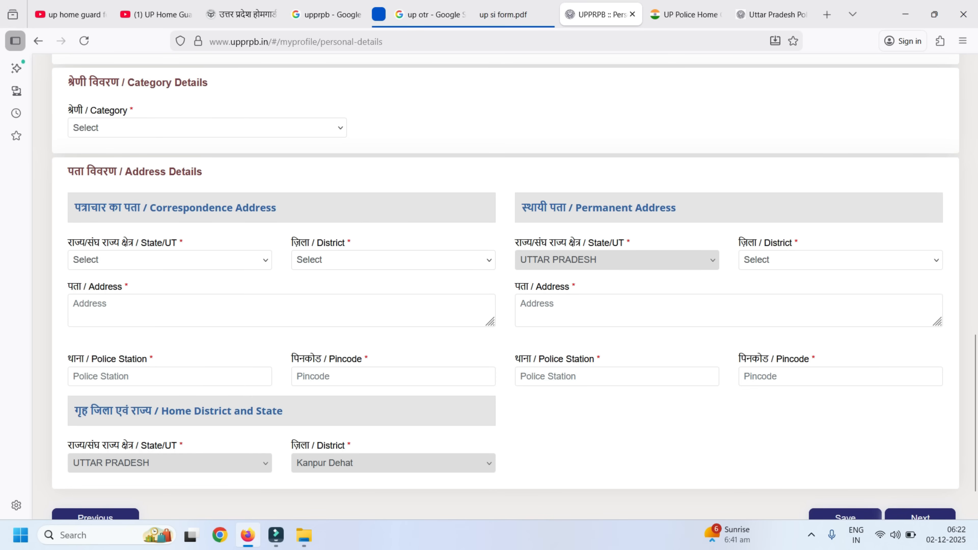
# Step: Set the category to OBC (Other backward Class) - Non Creamy Layer and agree to the reservation eligibility notice
pyautogui.click(207, 128)
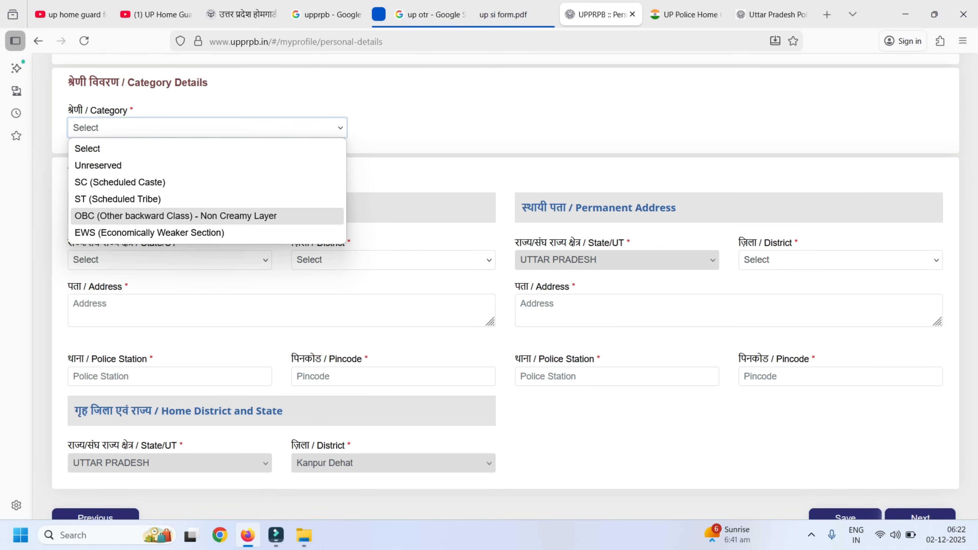
pyautogui.click(207, 217)
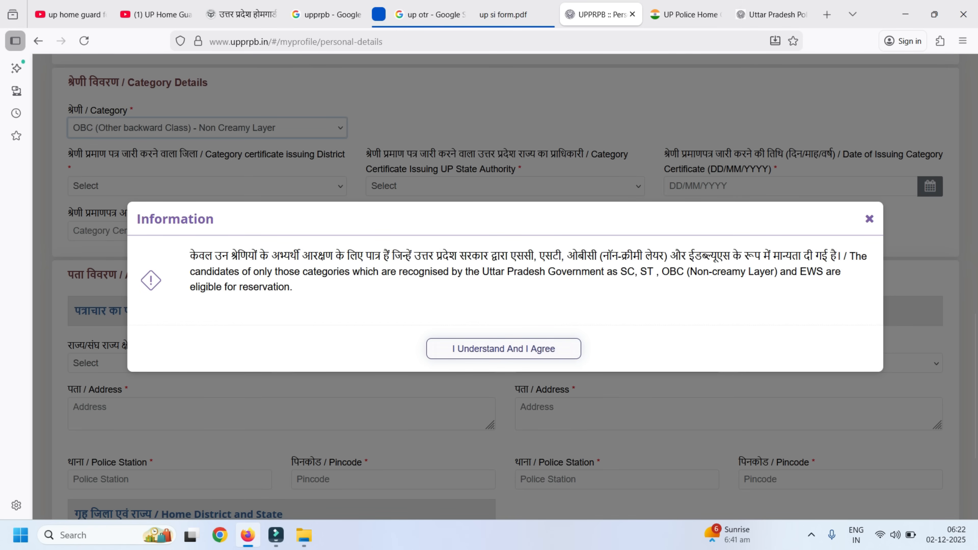
pyautogui.click(504, 349)
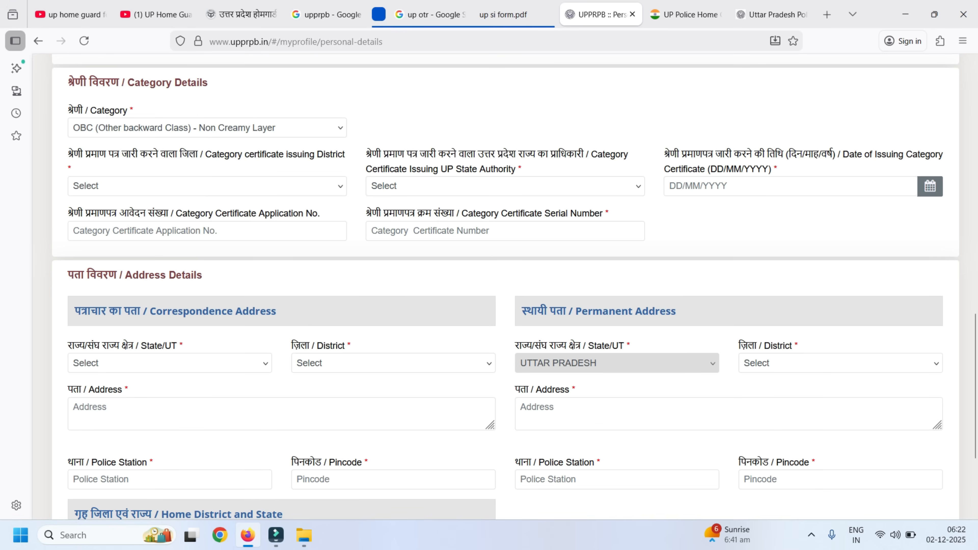
# Step: Set the category certificate issuing district to Kanpur Dehat and check the available issuing authorities
pyautogui.click(207, 186)
pyautogui.scroll(-10, 207, 357)
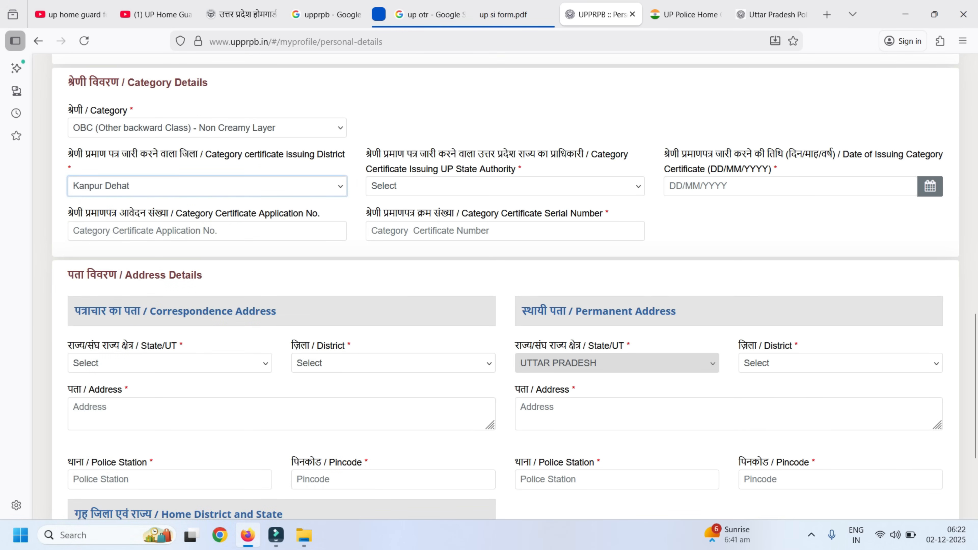
pyautogui.click(504, 186)
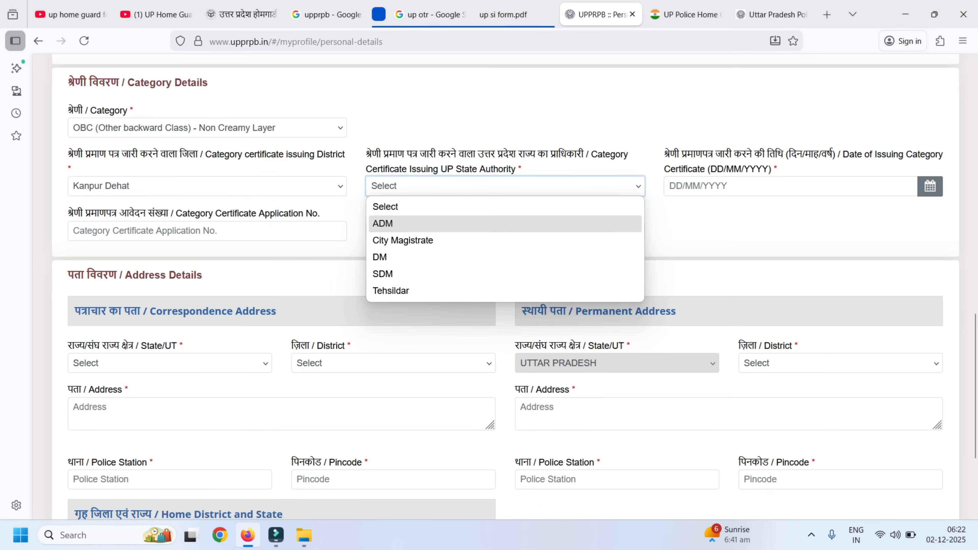
pyautogui.click(712, 231)
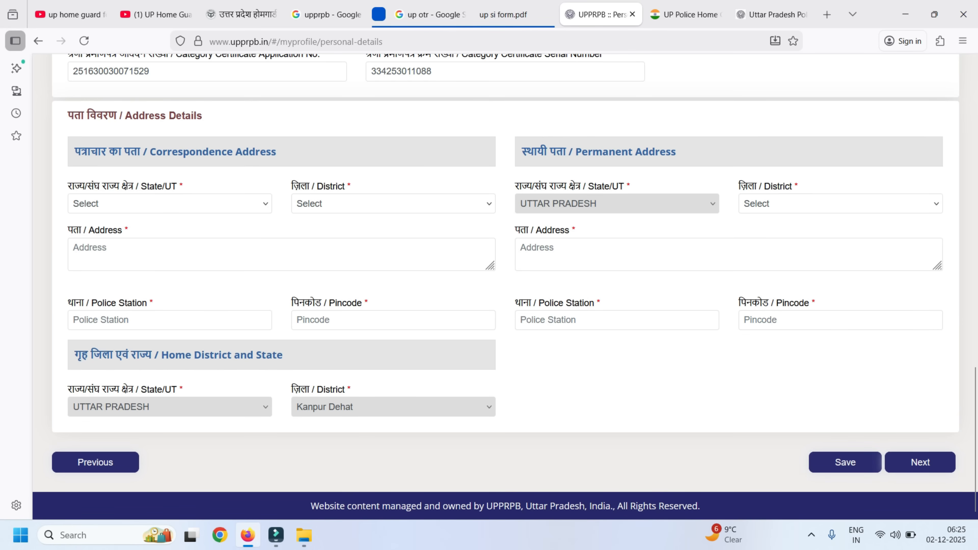
# Step: Choose the state for the correspondence address in Address Details
pyautogui.click(170, 204)
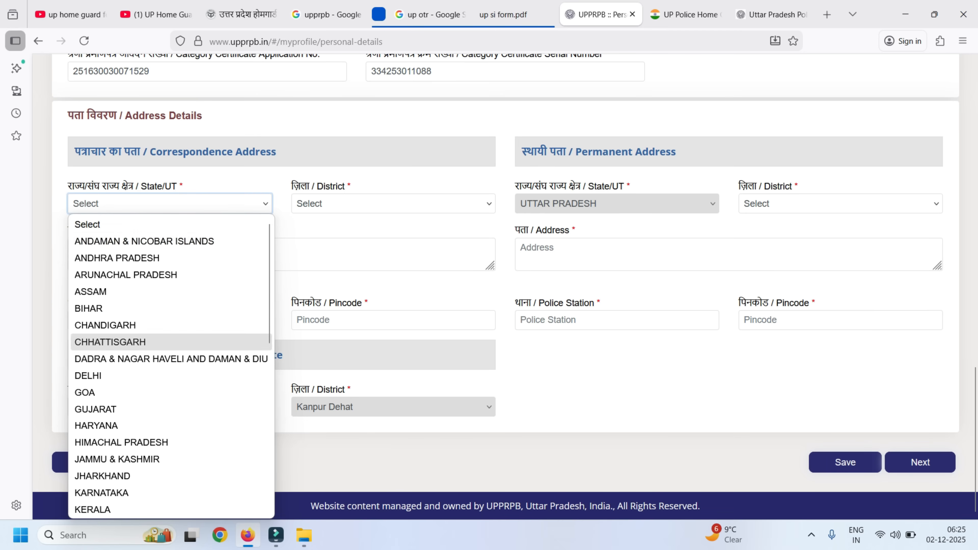
pyautogui.scroll(-5, 161, 350)
pyautogui.click(154, 474)
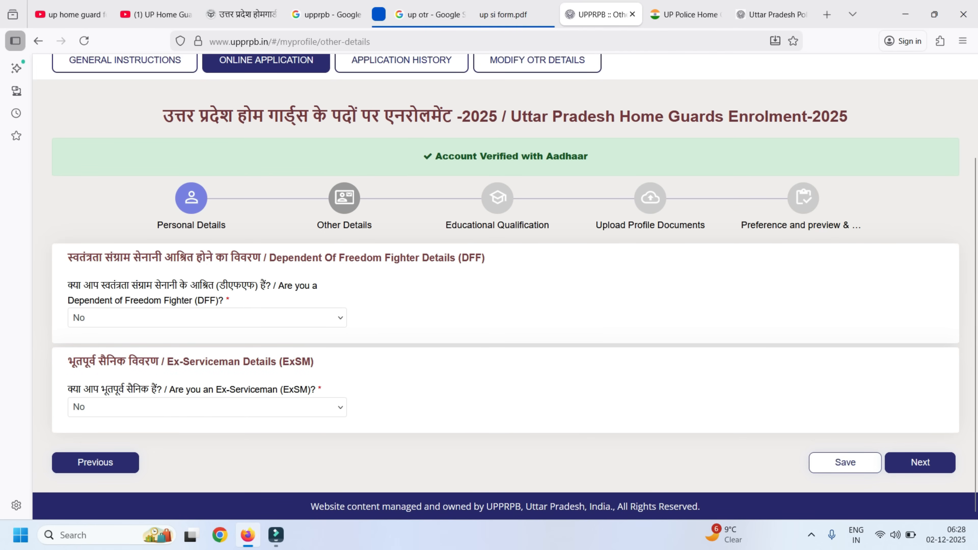
# Step: Save the Other Details with No for freedom fighter dependent and ex-serviceman, and proceed to Educational Qualification
pyautogui.click(844, 462)
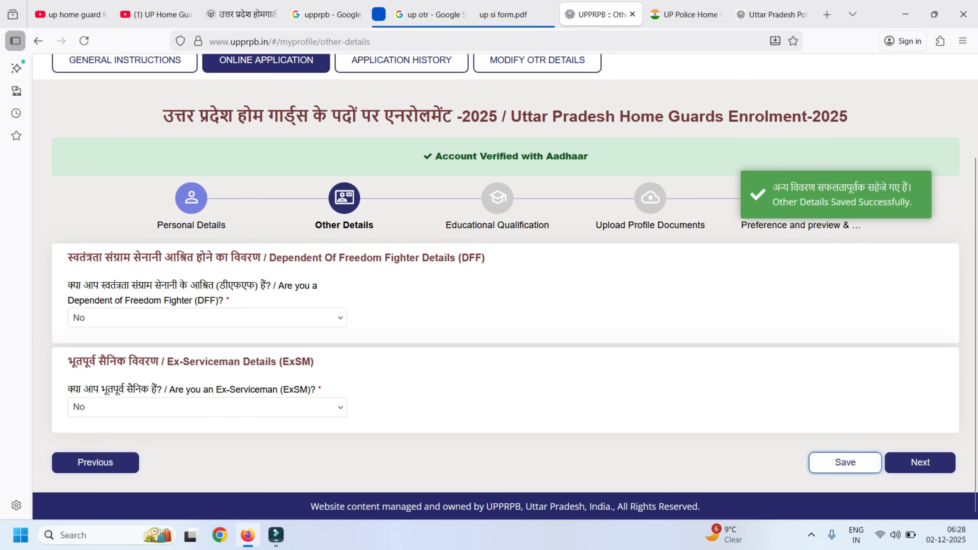
pyautogui.click(919, 462)
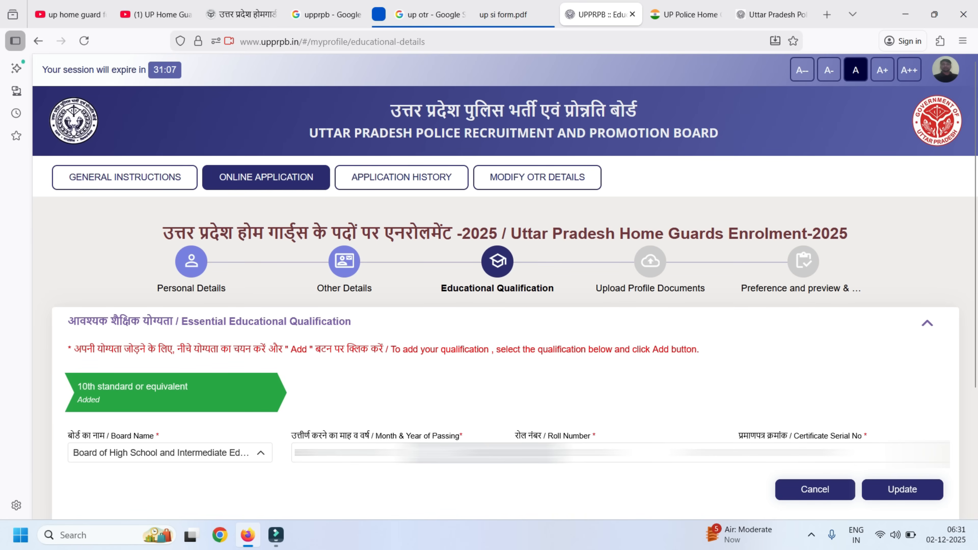
# Step: Check the board name choices for the 10th standard qualification and proceed to Upload Profile Documents
pyautogui.click(261, 453)
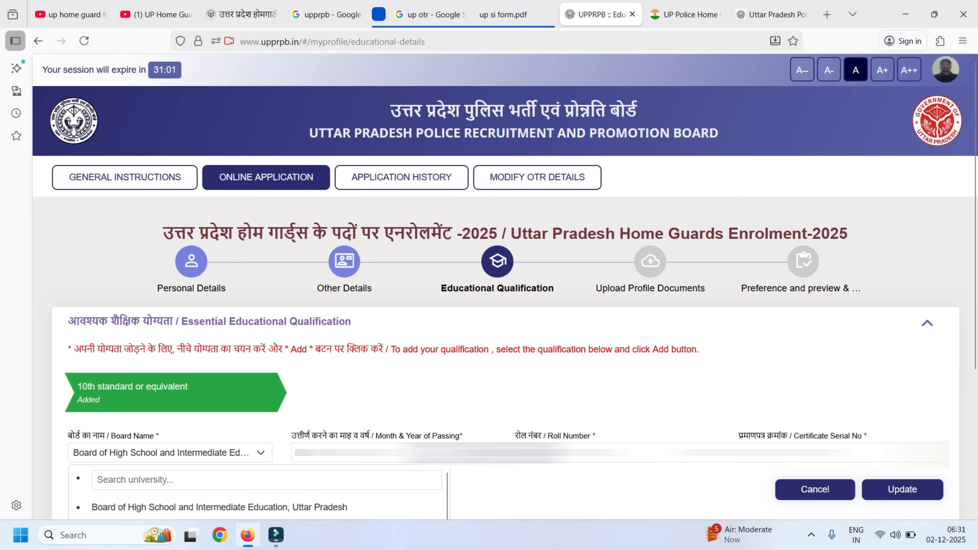
pyautogui.click(260, 452)
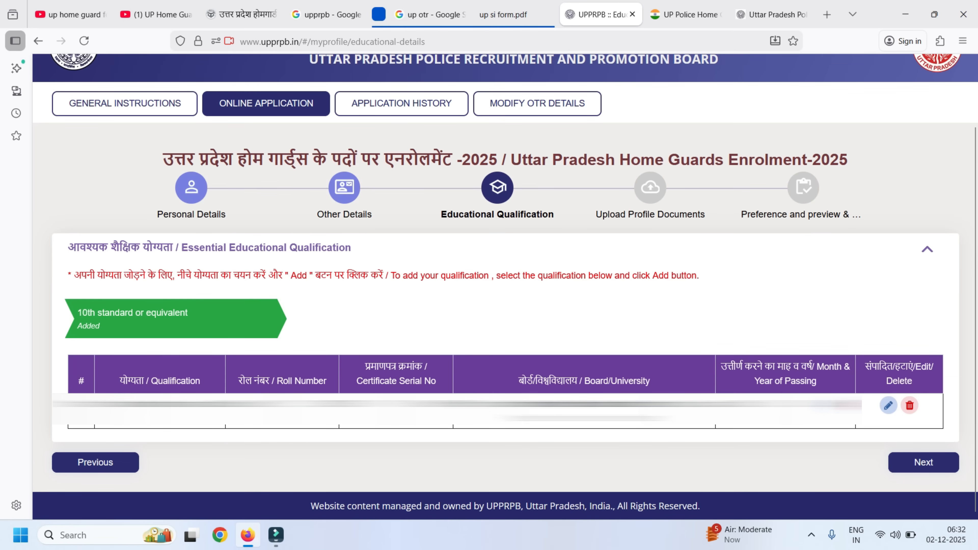
pyautogui.click(923, 462)
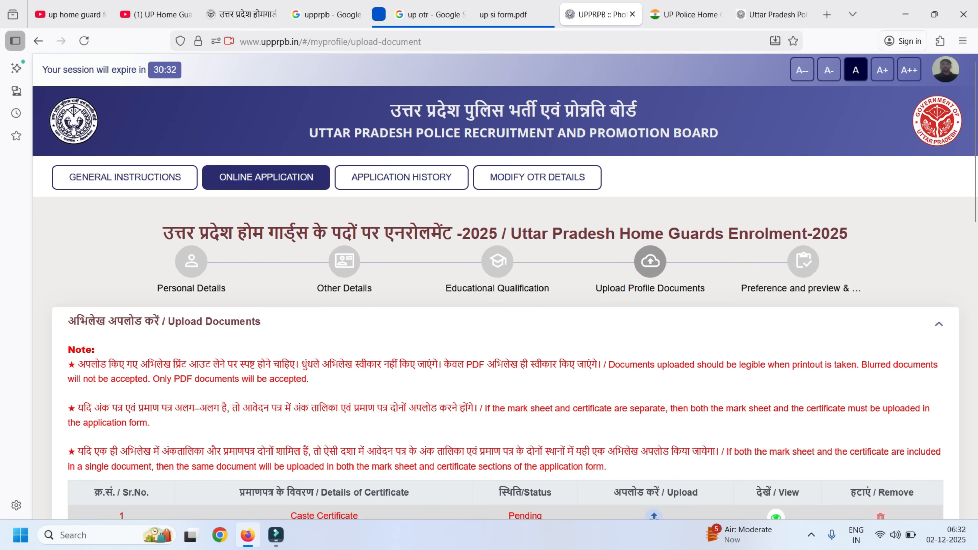
# Step: Upload the Caste Certificate document and confirm the upload
pyautogui.scroll(-3, 501, 293)
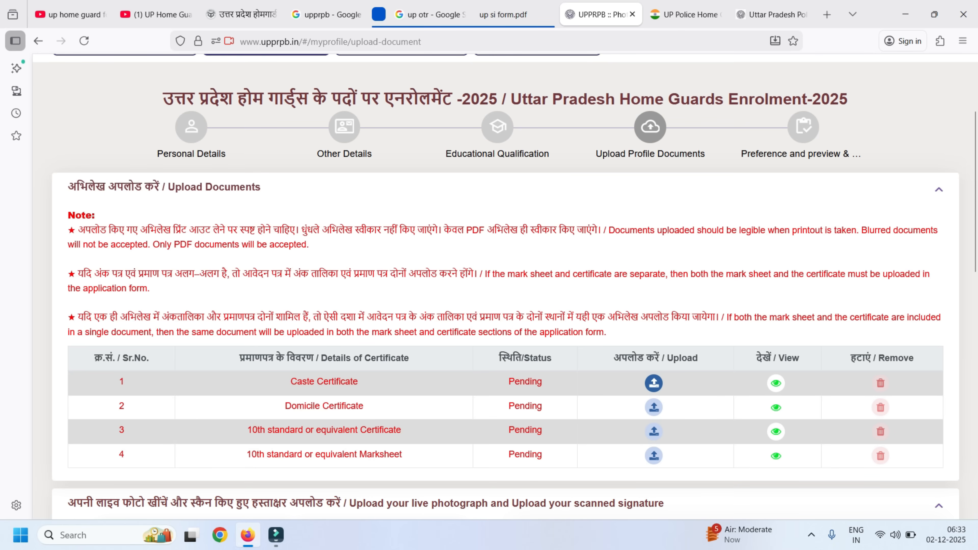
pyautogui.click(654, 383)
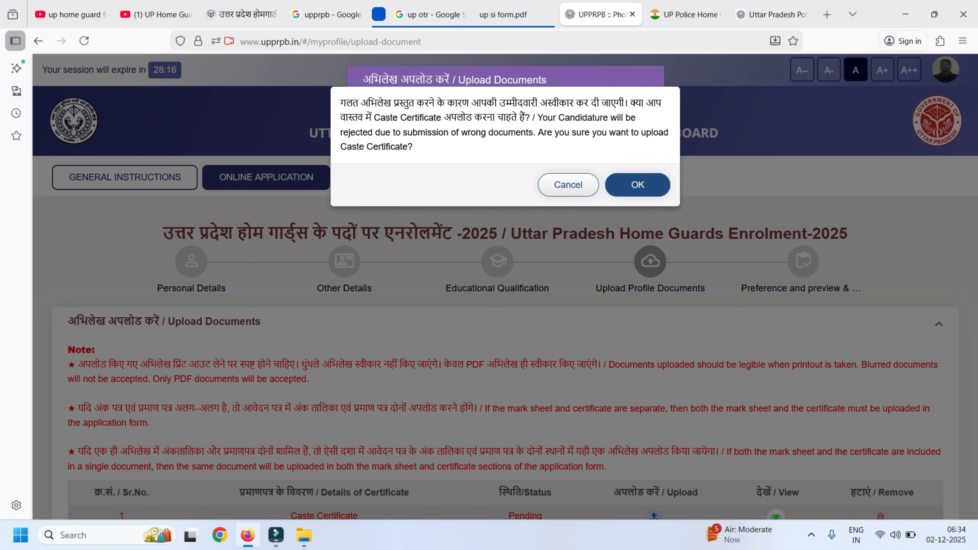
pyautogui.click(638, 185)
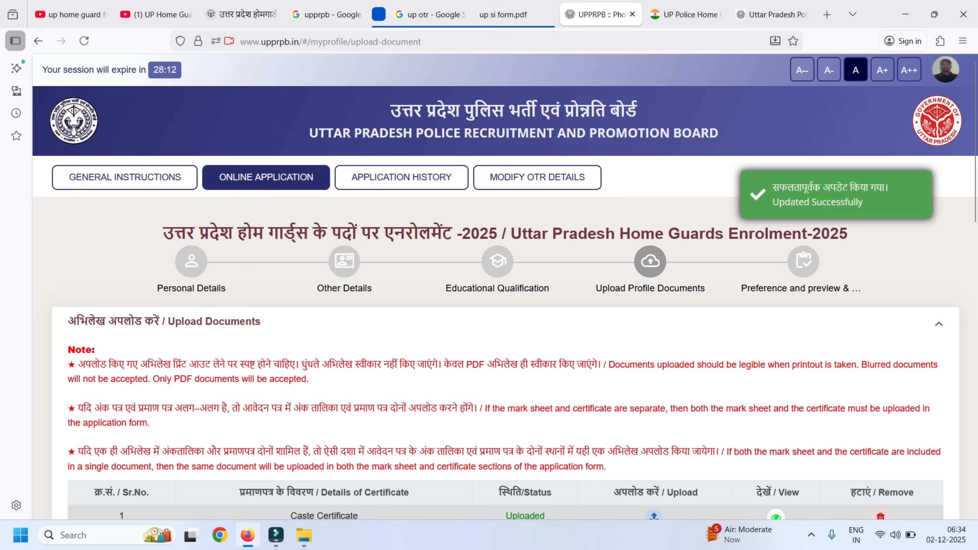
# Step: Upload the Domicile Certificate document in the Upload Documents table
pyautogui.scroll(-3, 504, 286)
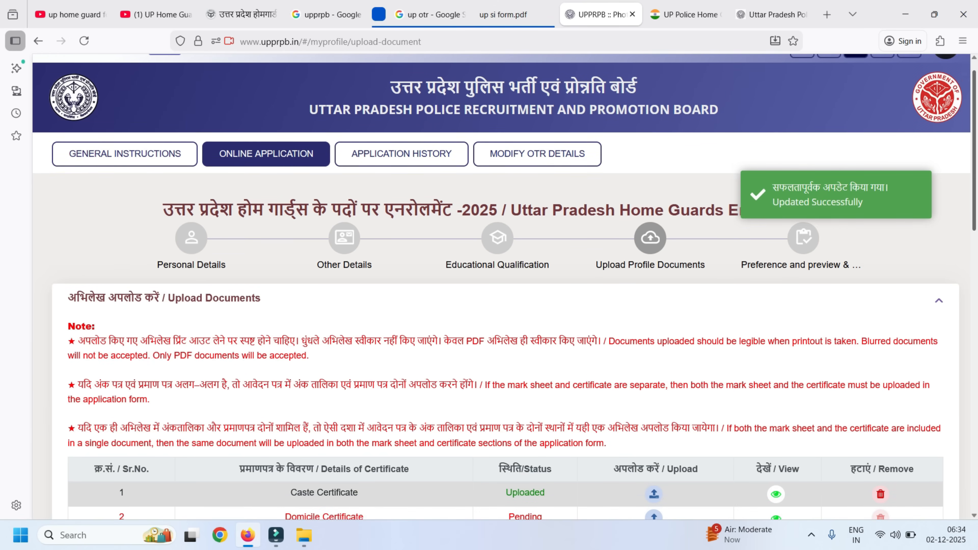
pyautogui.scroll(-2, 504, 286)
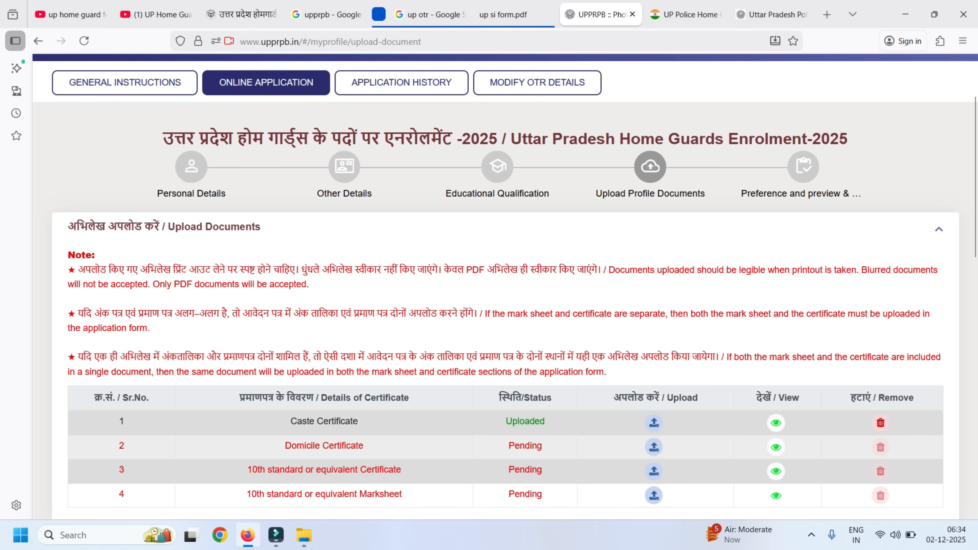
pyautogui.click(654, 447)
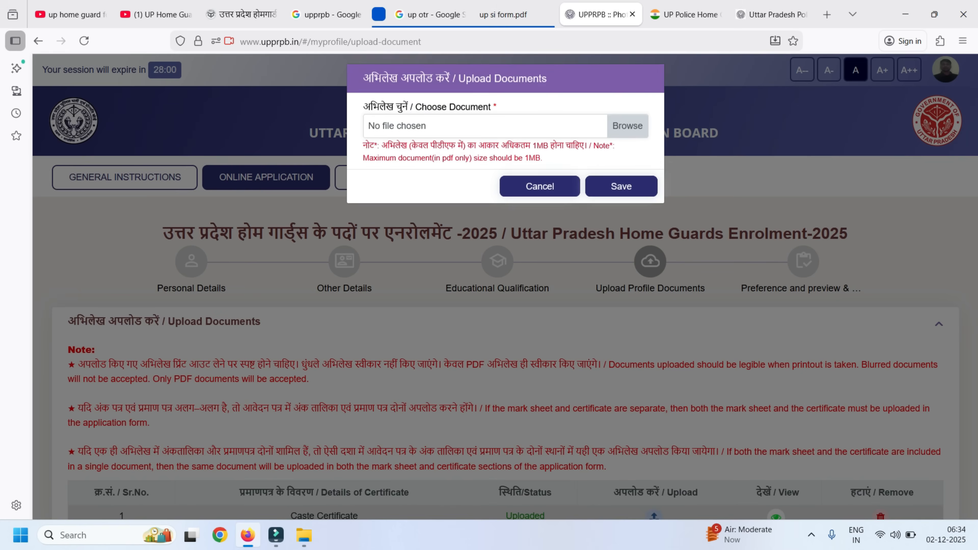
pyautogui.click(627, 127)
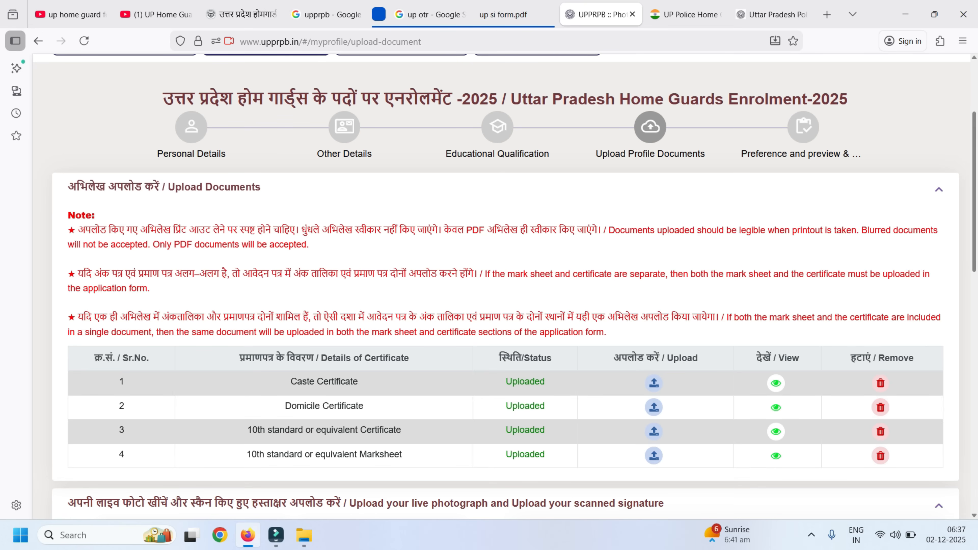
# Step: Review the live photograph and scanned signature sections together with their image specifications
pyautogui.scroll(-3, 504, 287)
pyautogui.scroll(-6, 504, 287)
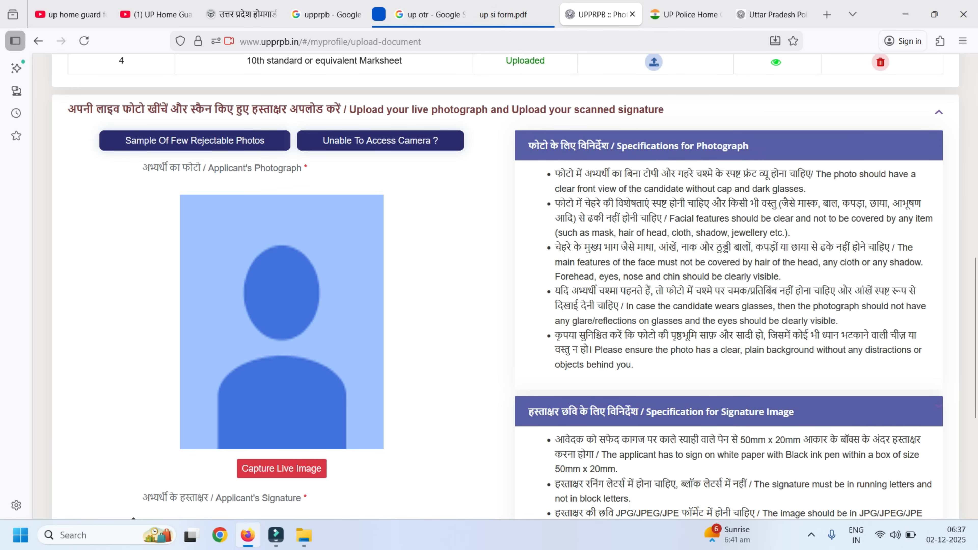
pyautogui.scroll(-5, 489, 285)
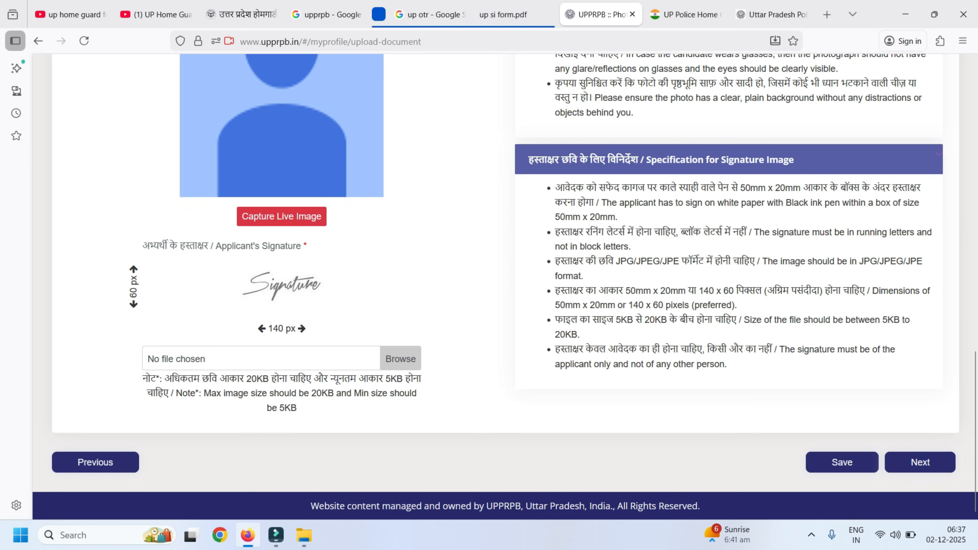
pyautogui.scroll(3, 504, 287)
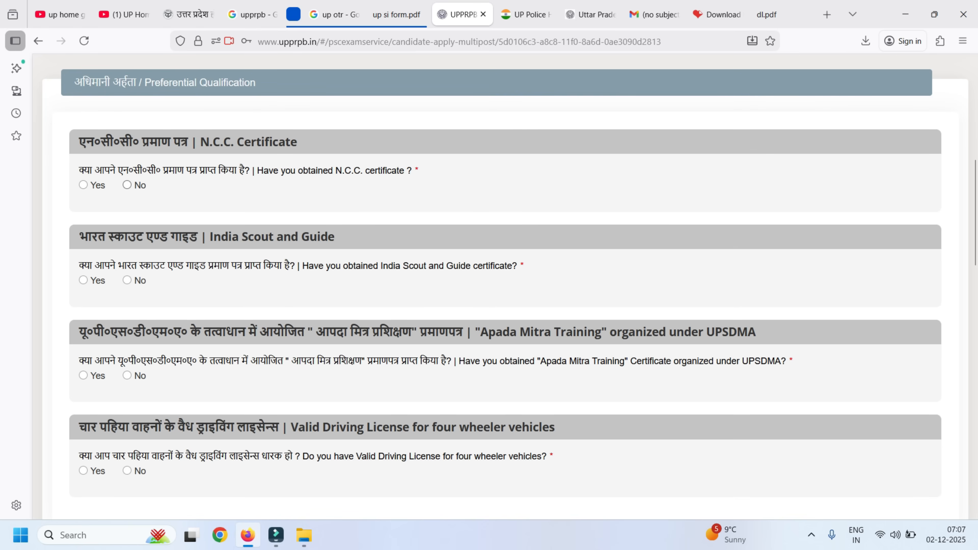
# Step: Answer No for the N.C.C., India Scout and Guide, and Apada Mitra Training certificates under Preferential Qualification
pyautogui.click(127, 185)
pyautogui.click(127, 280)
pyautogui.click(127, 376)
# Step: Answer Yes for the valid four-wheeler driving license and attach dl.pdf as the license document
pyautogui.scroll(-3, 505, 287)
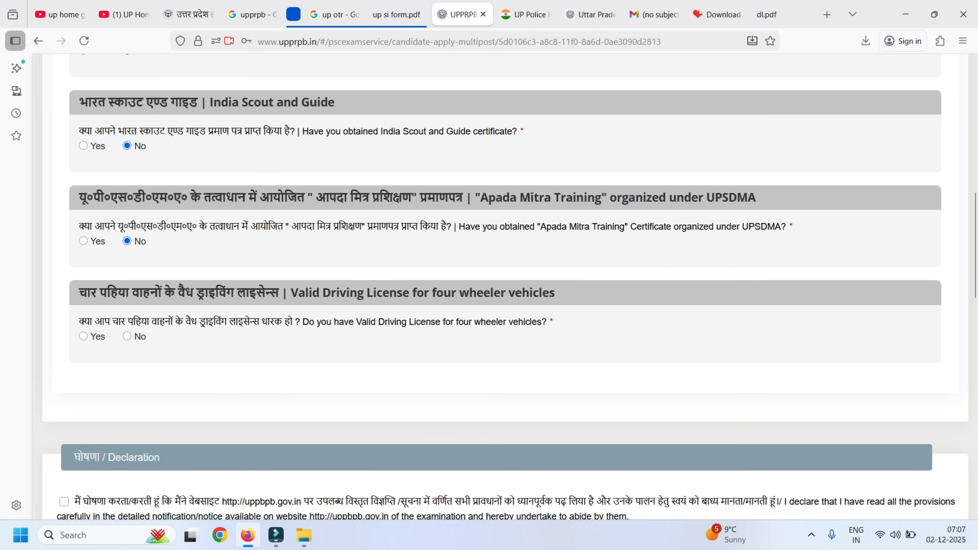
pyautogui.click(83, 337)
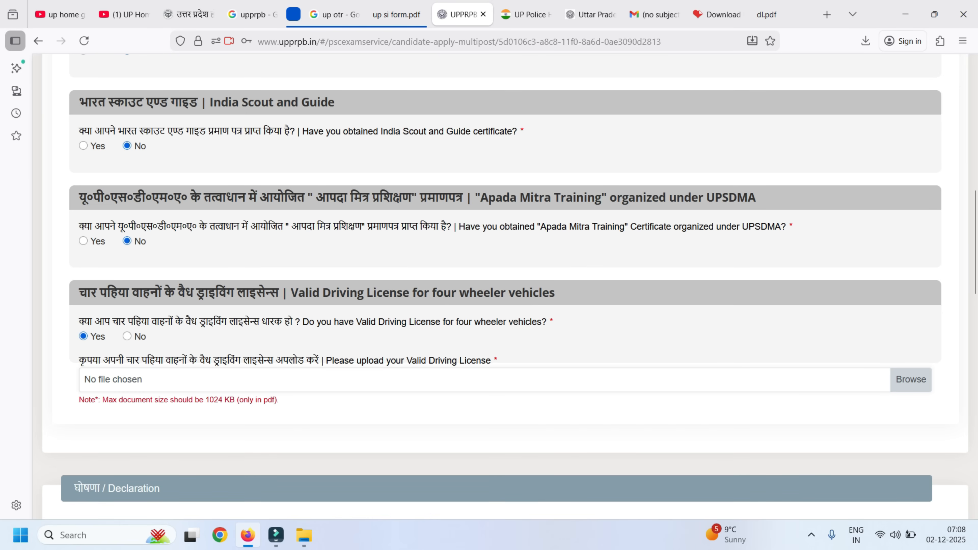
pyautogui.click(910, 380)
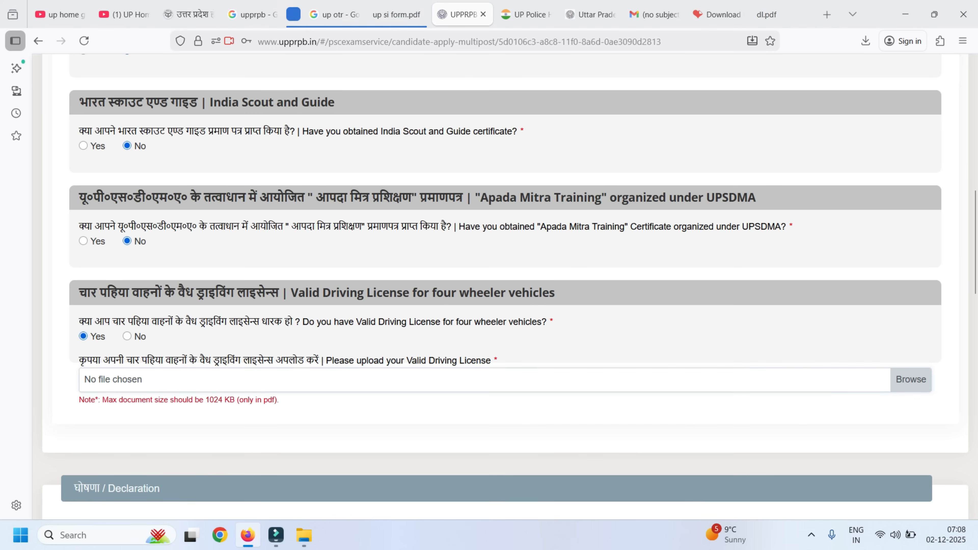
pyautogui.click(149, 129)
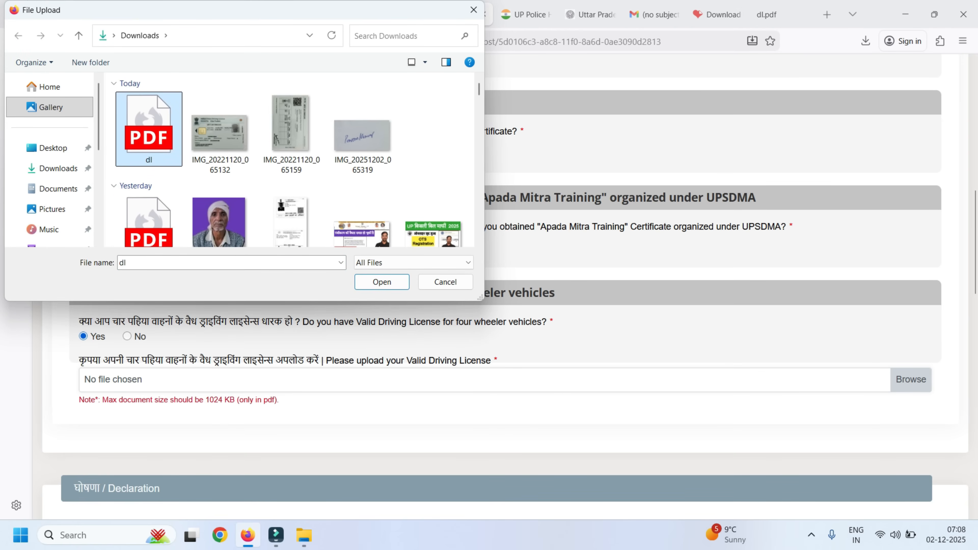
pyautogui.click(382, 281)
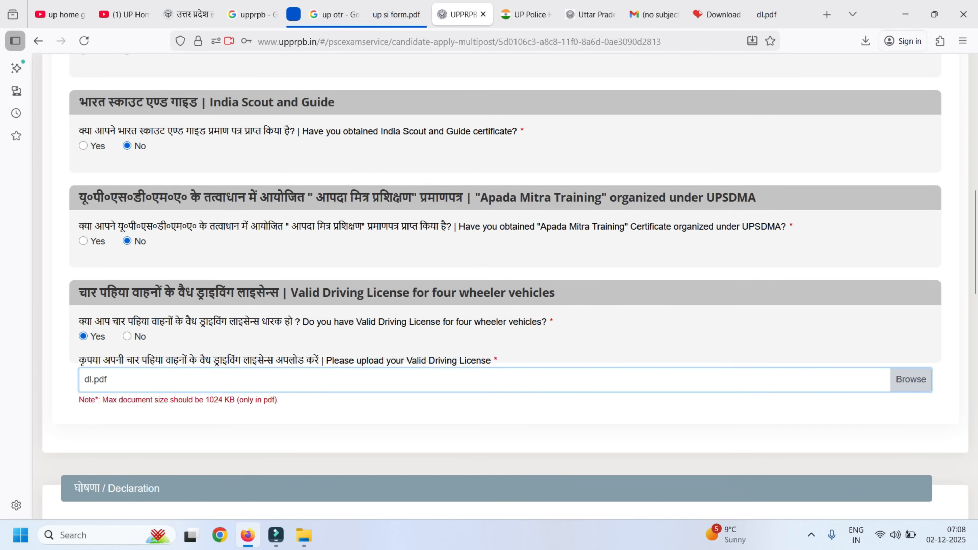
# Step: Accept all six statements in the Declaration section
pyautogui.scroll(-5, 500, 270)
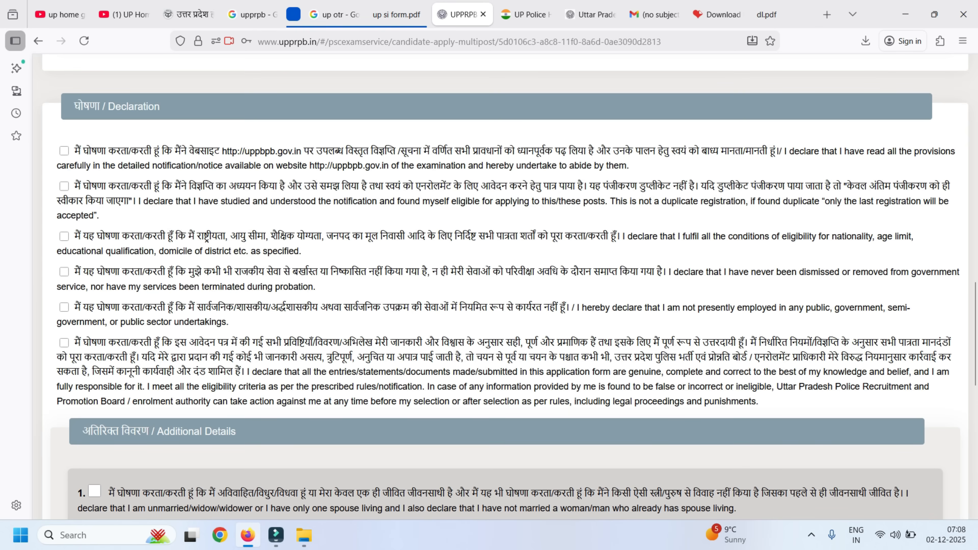
pyautogui.click(64, 150)
pyautogui.click(64, 186)
pyautogui.click(64, 236)
pyautogui.click(64, 272)
pyautogui.click(63, 308)
pyautogui.click(64, 342)
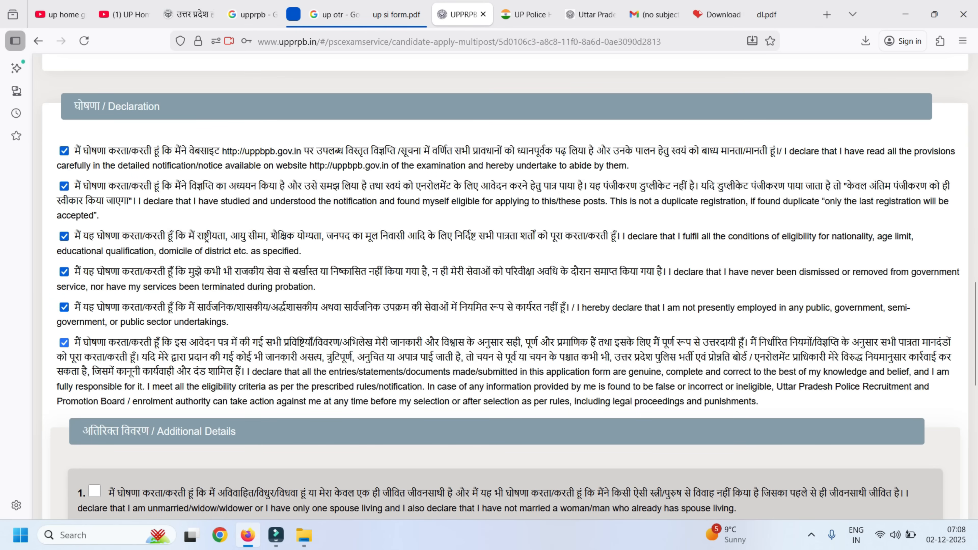
# Step: Under Additional Details, accept the marital status declaration and set the never-convicted declaration to Yes
pyautogui.scroll(-5, 500, 284)
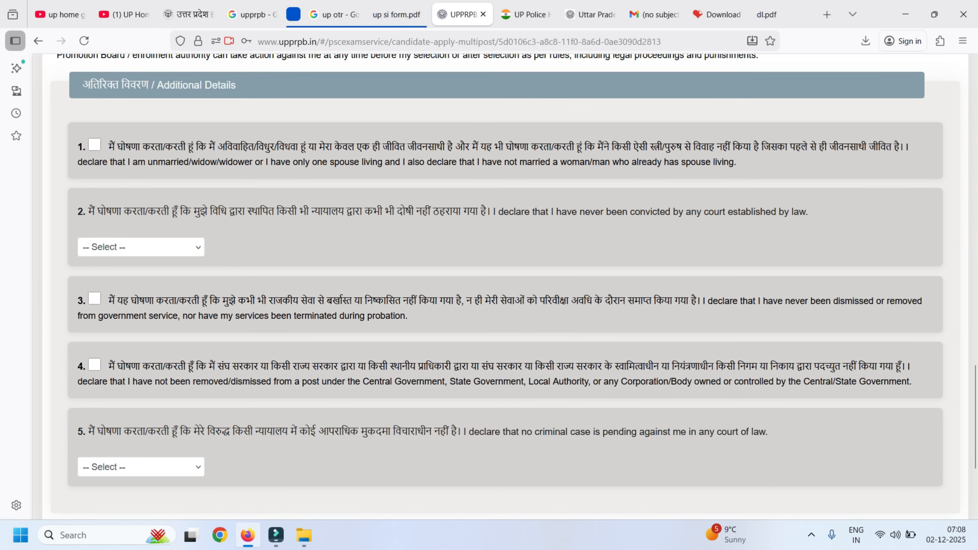
pyautogui.click(94, 145)
pyautogui.click(140, 247)
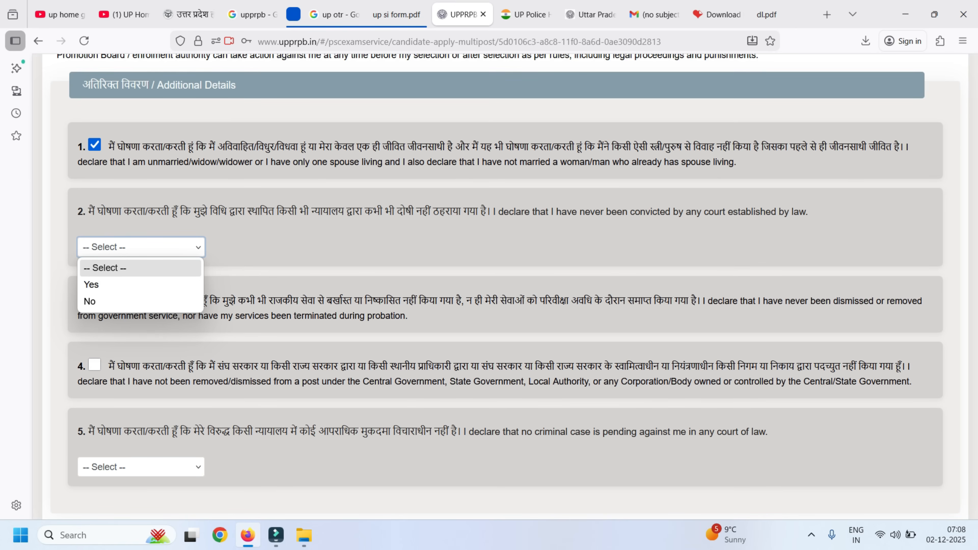
pyautogui.click(141, 285)
pyautogui.click(346, 247)
# Step: Accept Additional Details declarations 3 and 4 on dismissal from service, and set the no-pending-criminal-case declaration to Yes
pyautogui.scroll(-1, 346, 247)
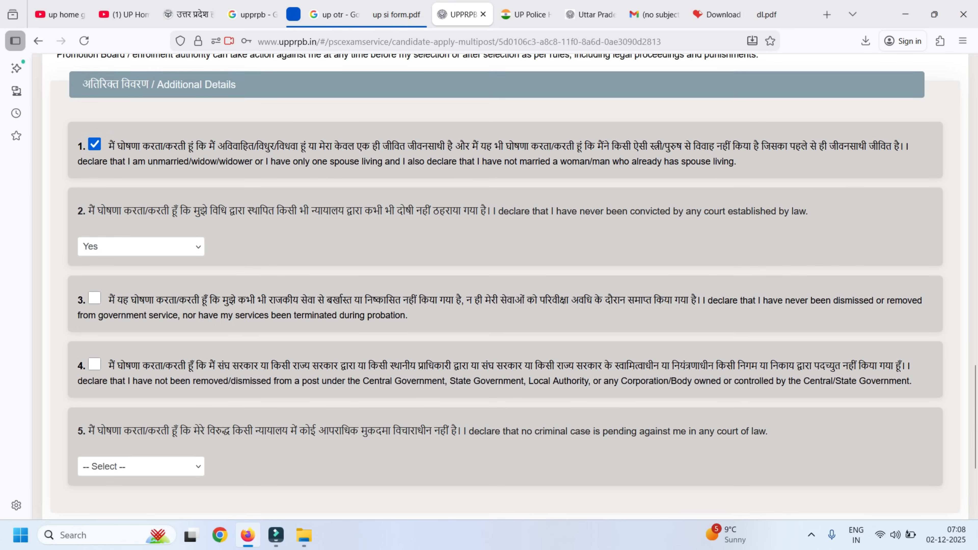
pyautogui.scroll(-3, 347, 247)
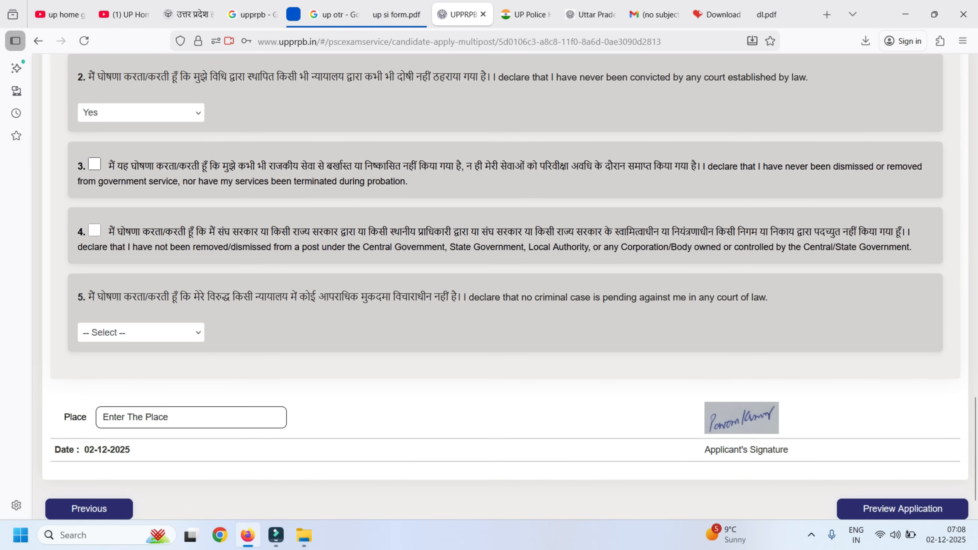
pyautogui.click(95, 164)
pyautogui.click(94, 230)
pyautogui.click(141, 332)
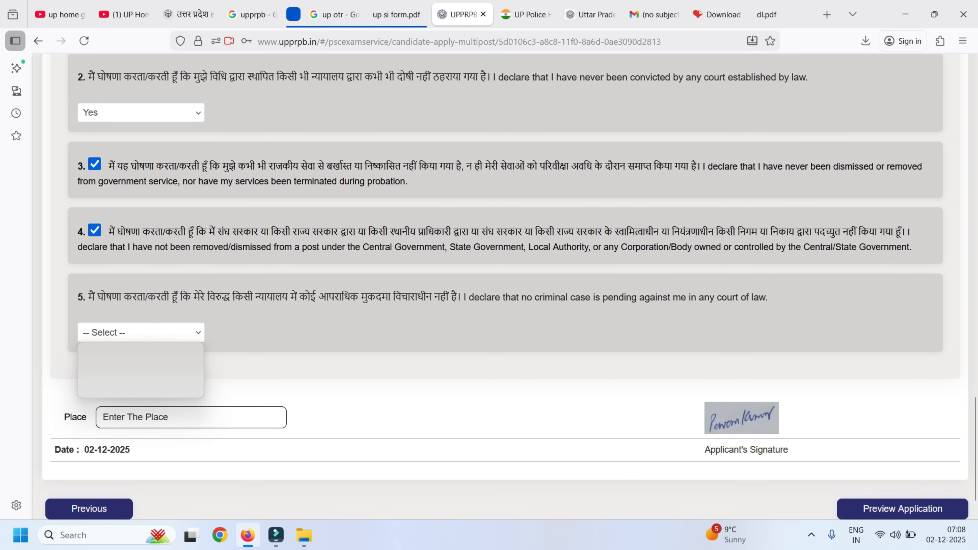
pyautogui.click(115, 367)
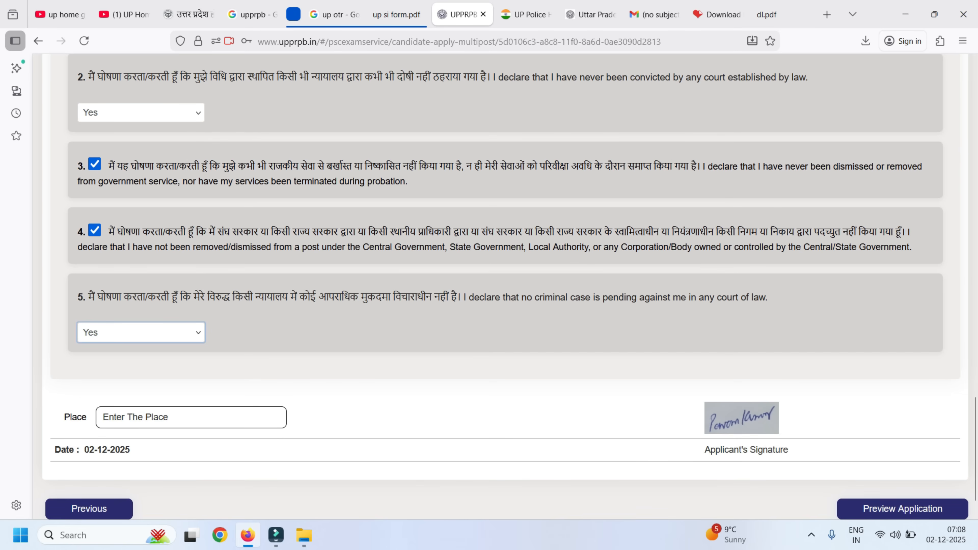
# Step: Open the application preview and review the entered details through to the end
pyautogui.scroll(-1, 505, 289)
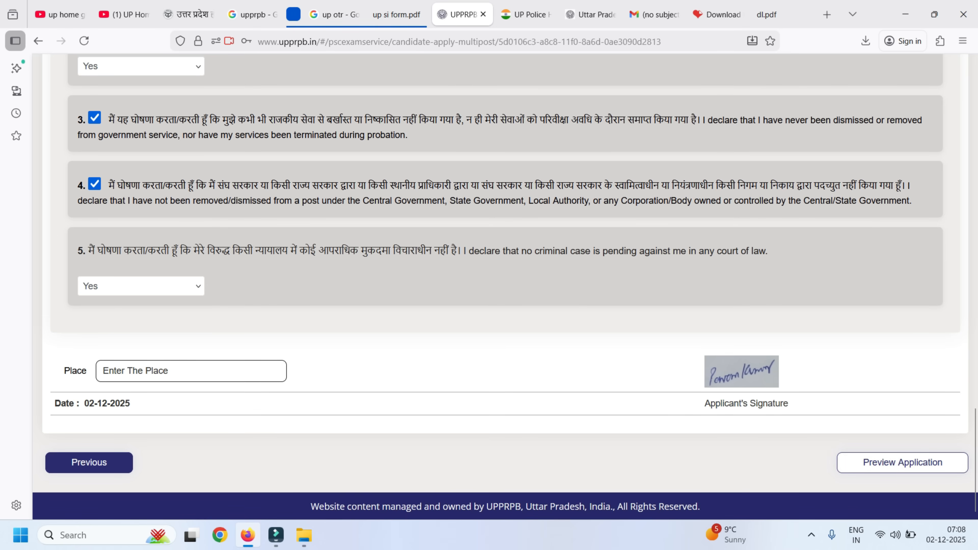
pyautogui.click(902, 462)
pyautogui.scroll(-15, 505, 286)
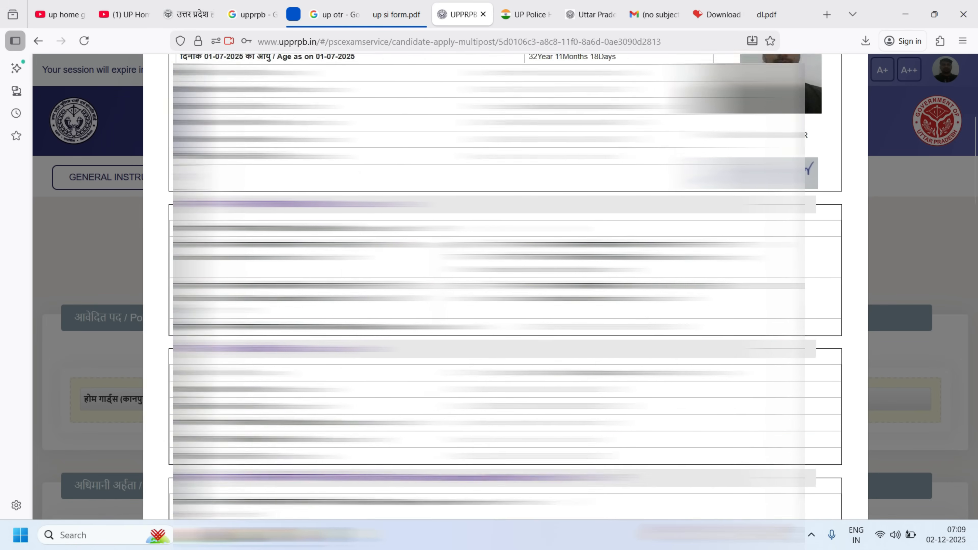
pyautogui.scroll(-8, 505, 287)
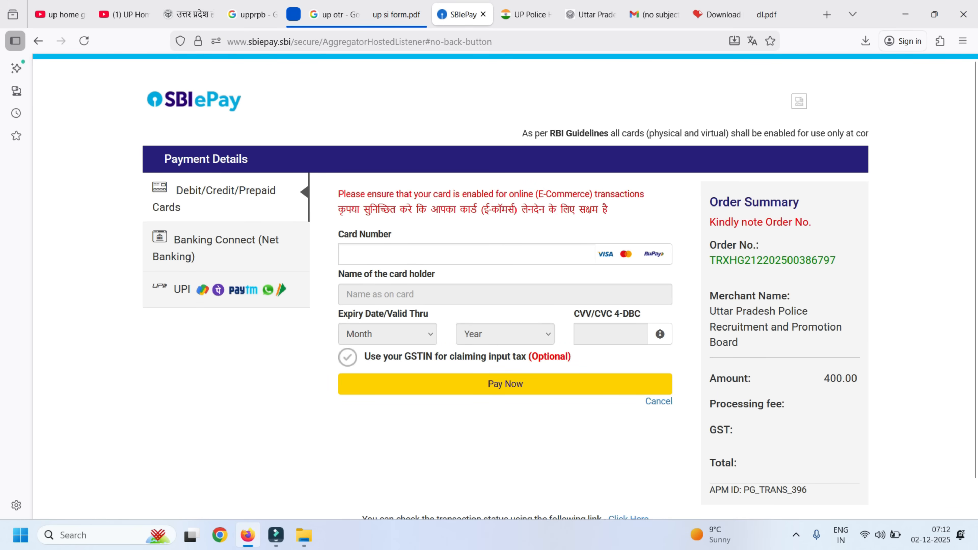
# Step: Pay the application fee on SBIePay by UPI, using the UPI QR option
pyautogui.click(226, 289)
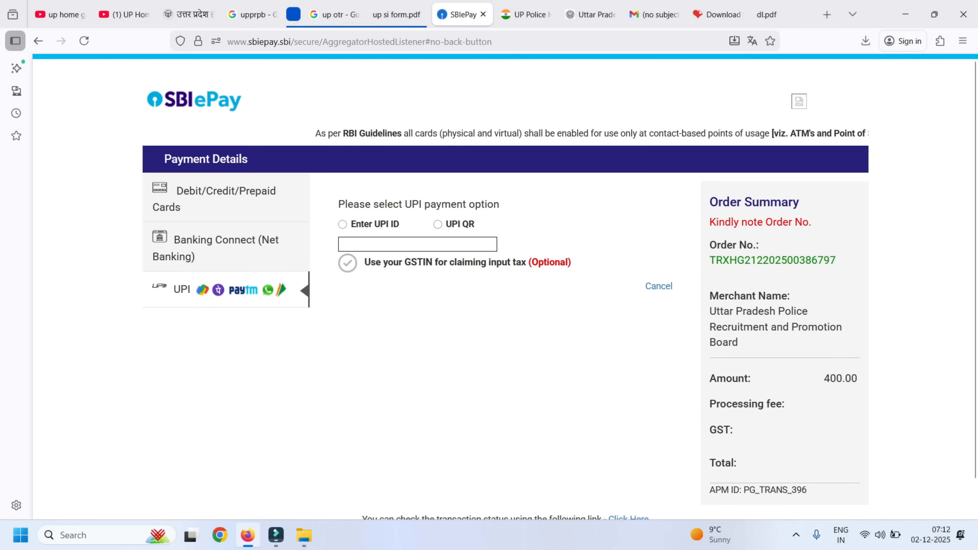
pyautogui.click(438, 224)
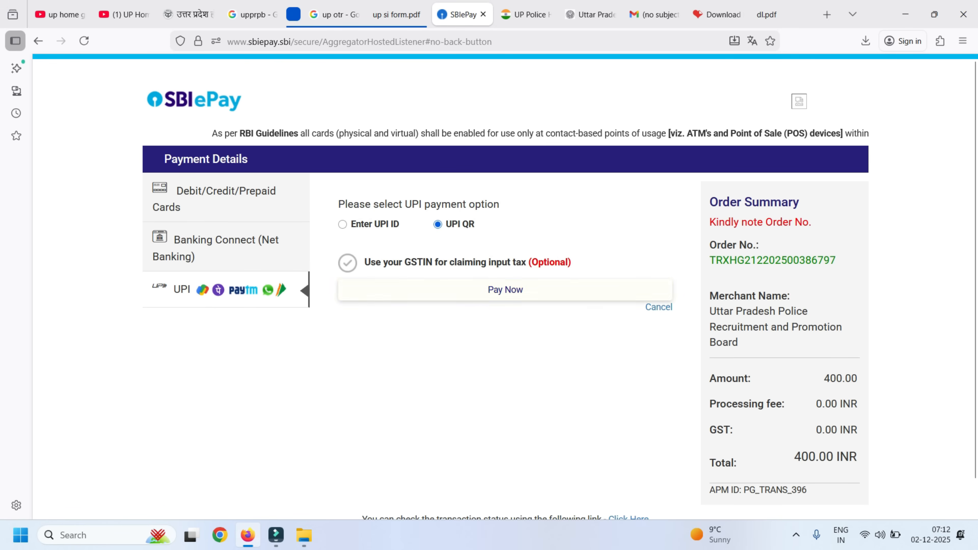
pyautogui.click(505, 289)
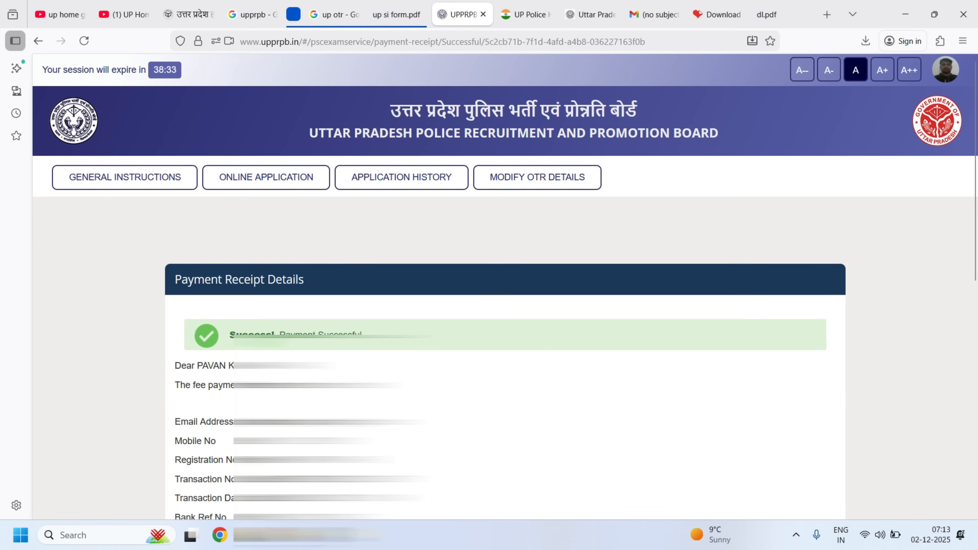
# Step: Print the payment receipt for the application fee
pyautogui.scroll(-10, 504, 287)
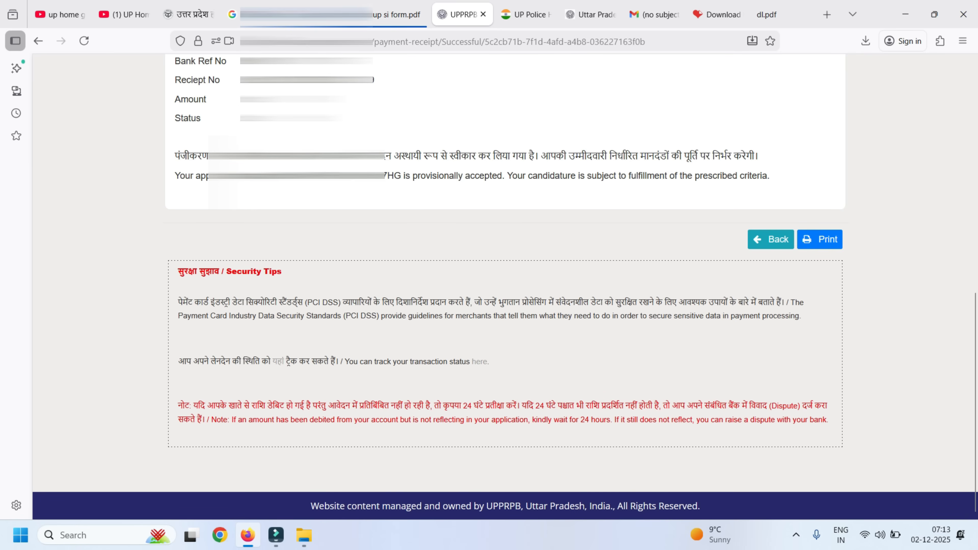
pyautogui.click(820, 239)
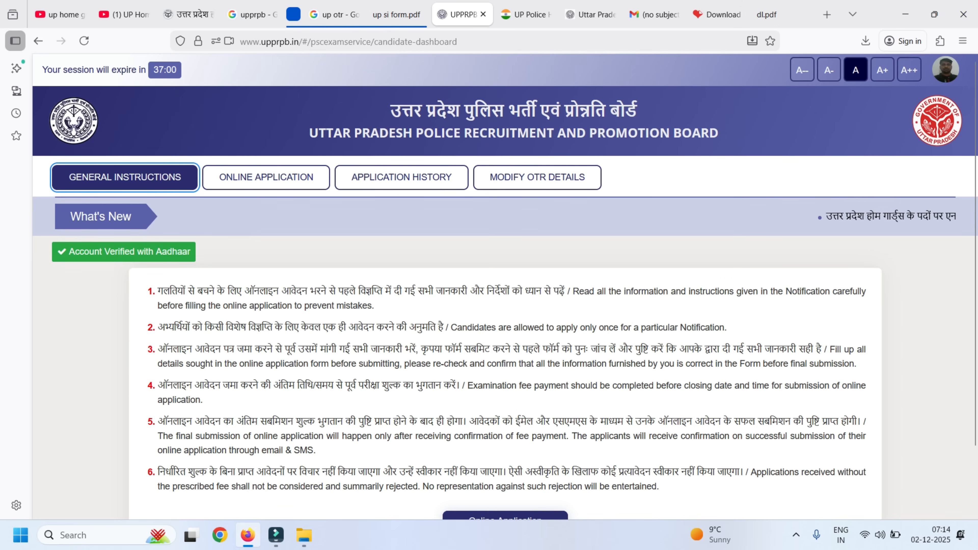